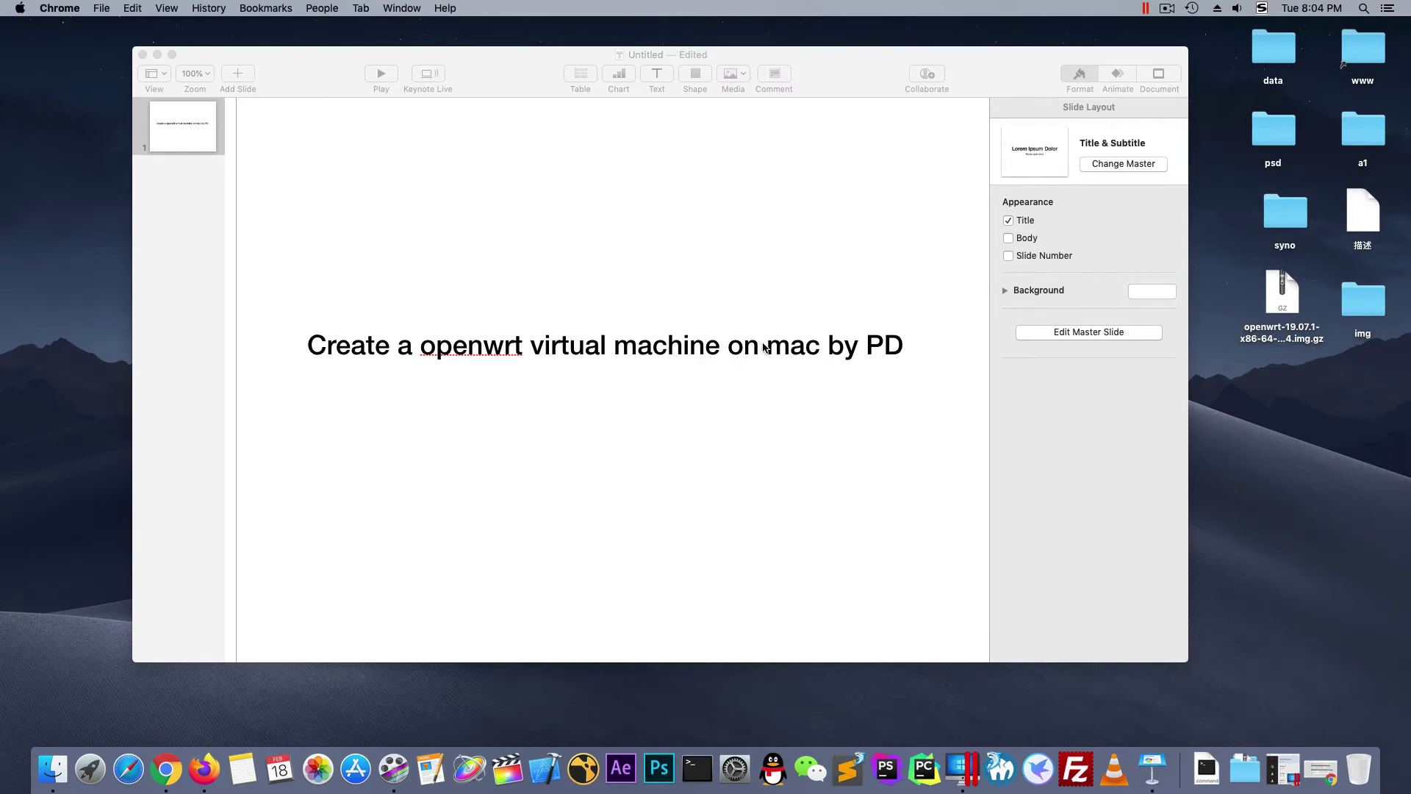
- Minimize the Keynote window with the OpenWrt title slide to the Dock
left_click(405, 323)
left_click(158, 55)
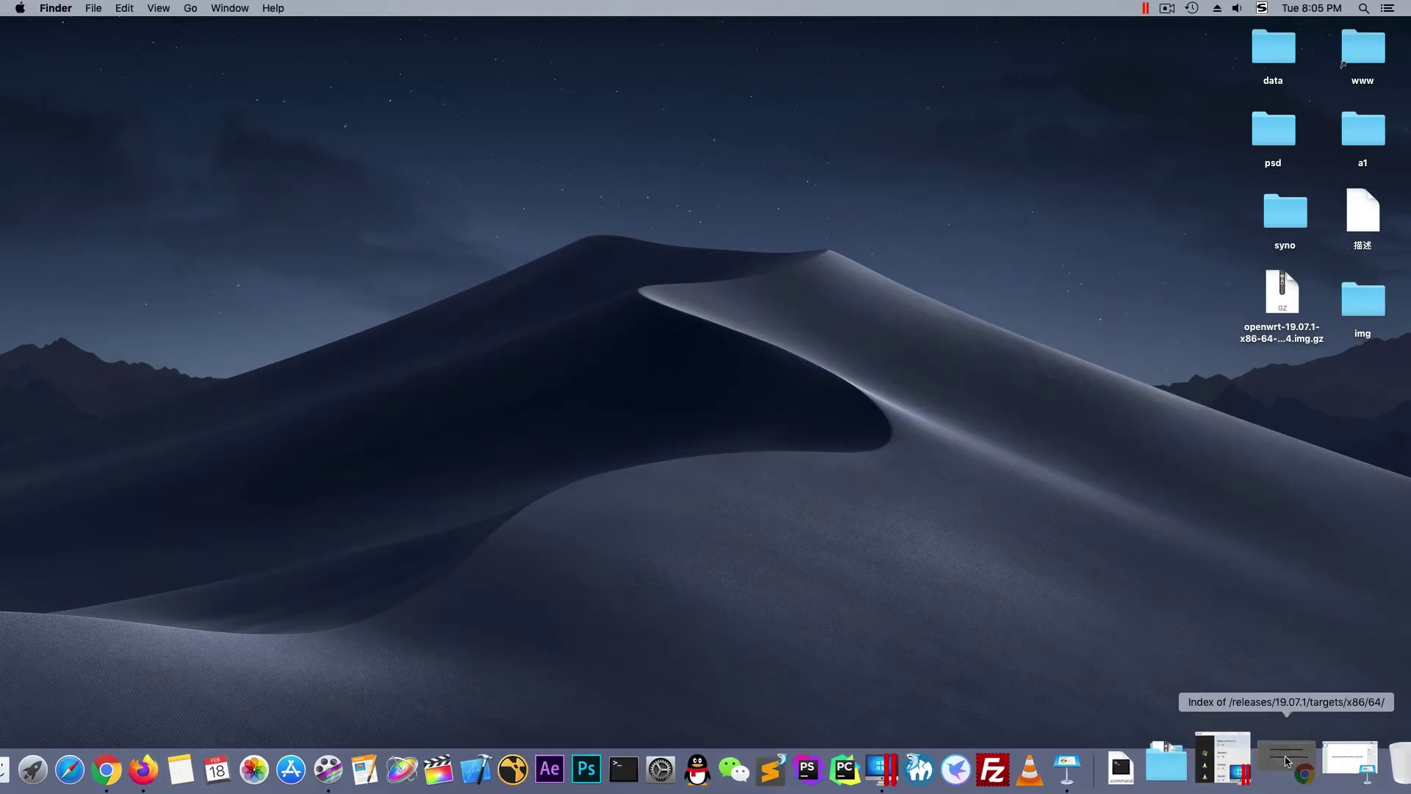
- Restore Chrome from the Dock, showing the OpenWrt 19.07.1 x86/64 downloads index
left_click(1286, 768)
left_click(322, 63)
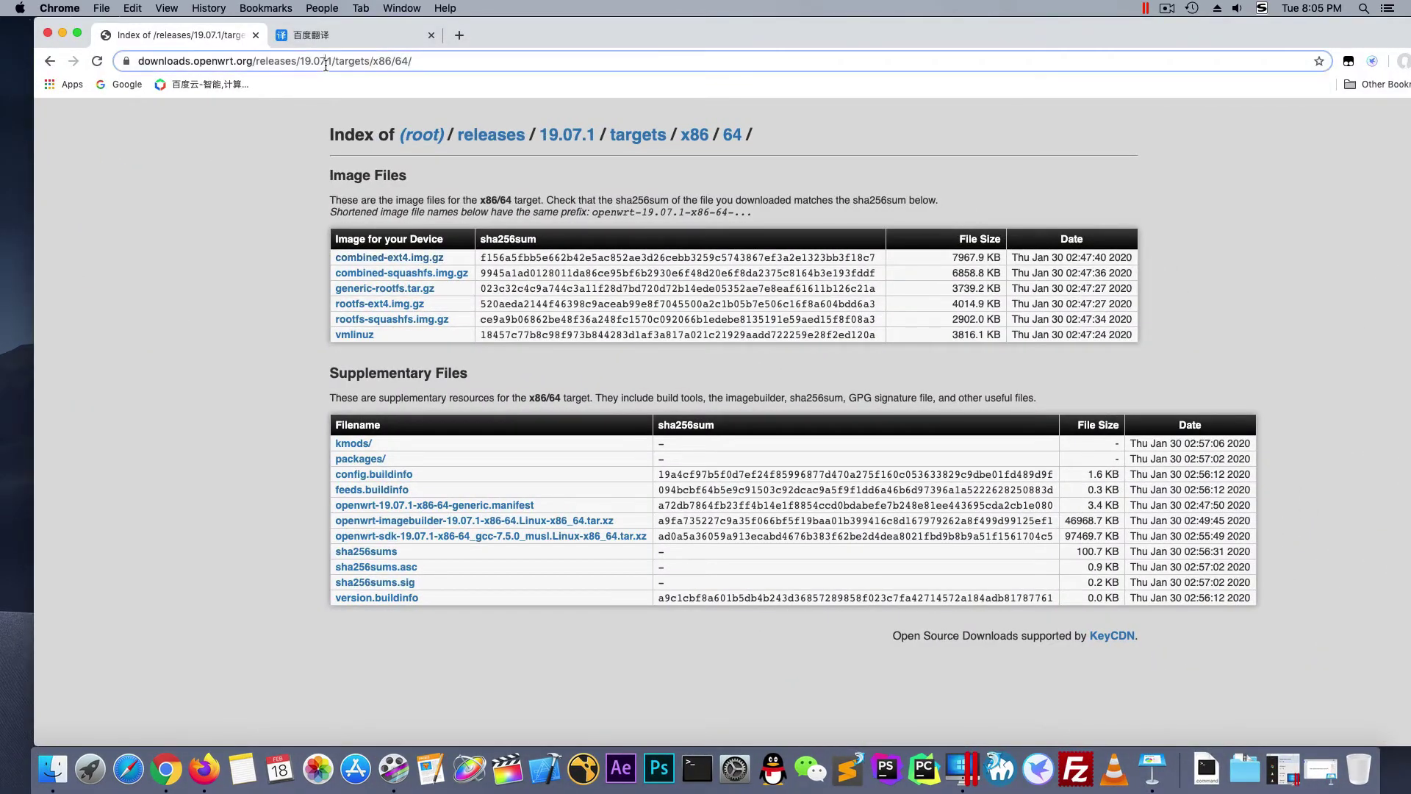
left_click(223, 203)
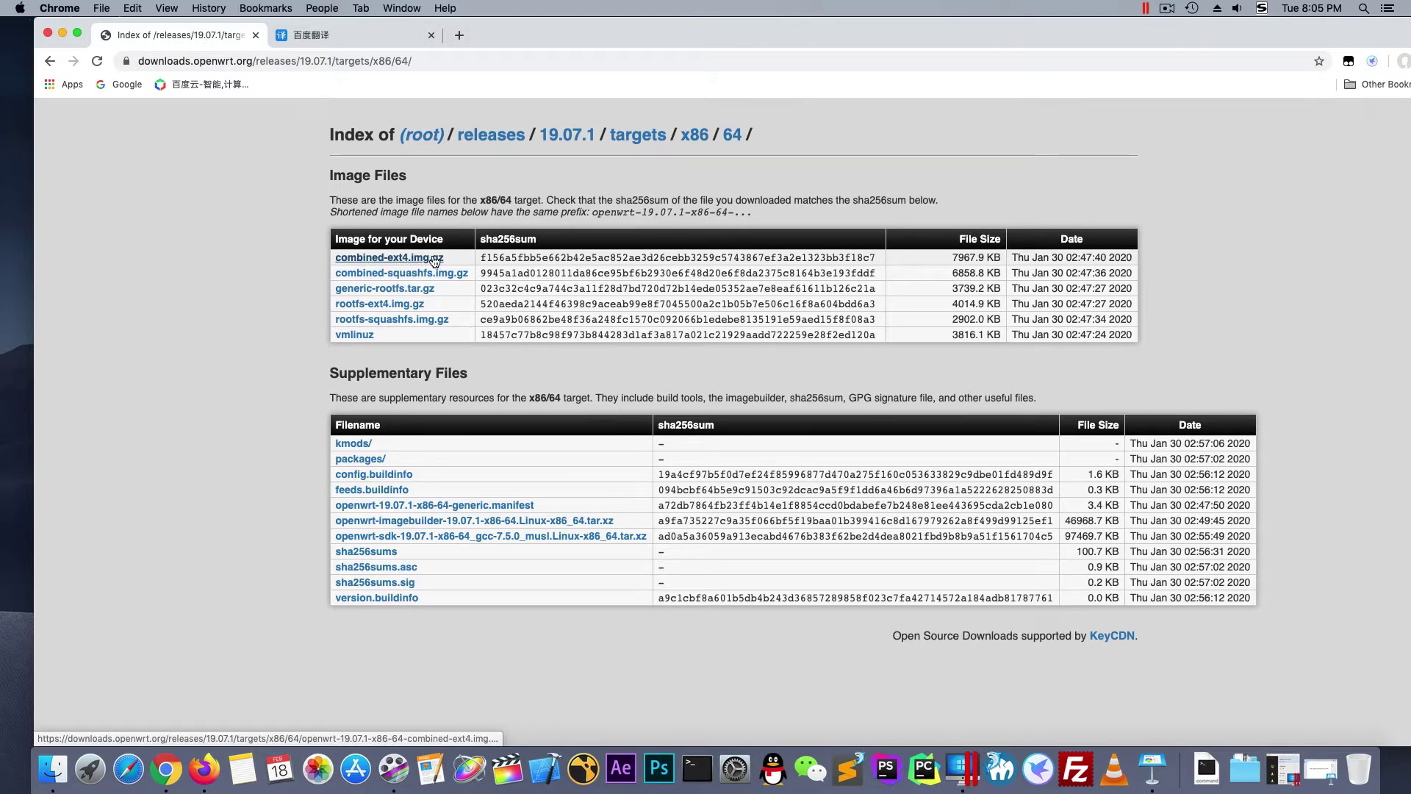
- Extract the downloaded OpenWrt .img.gz archive and start a new Parallels virtual machine
left_click(61, 34)
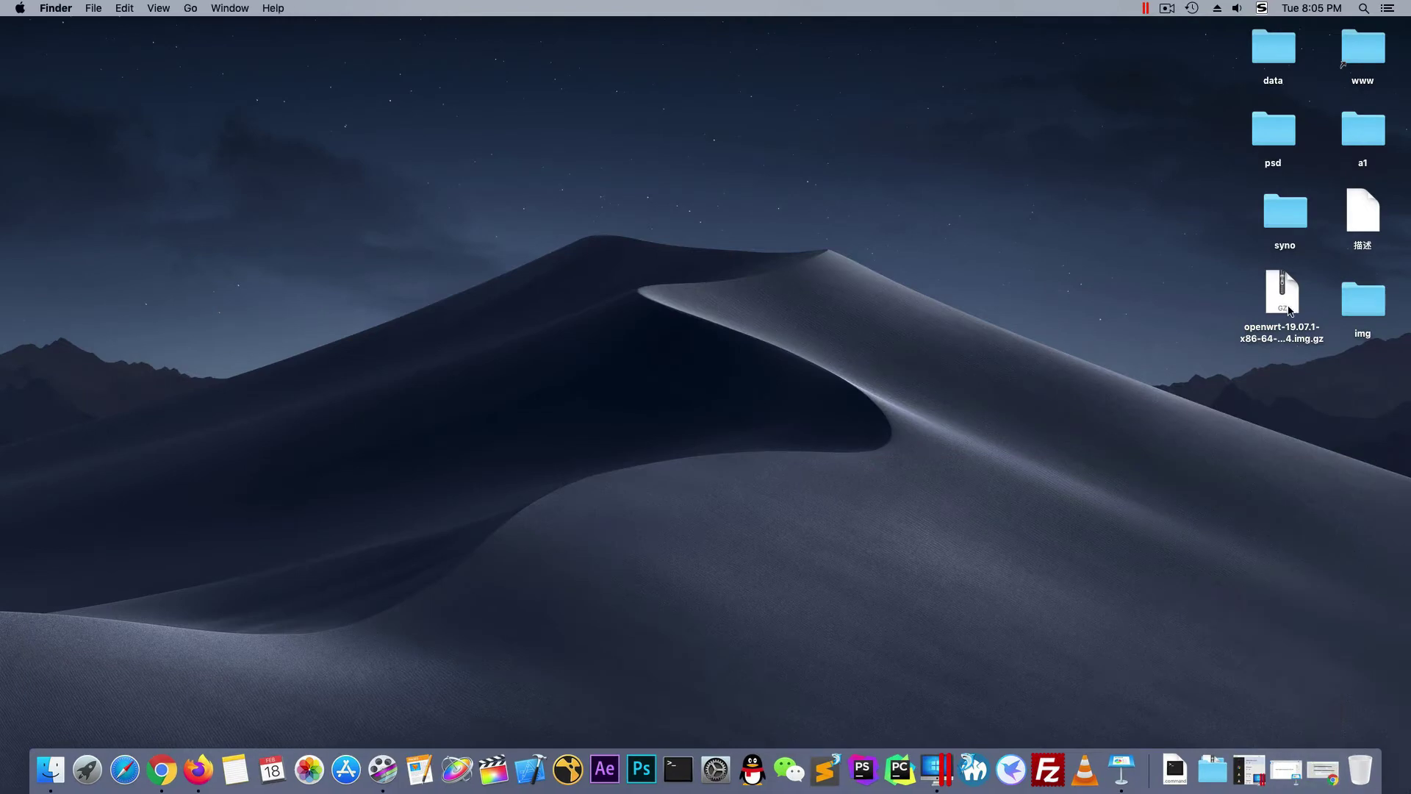
double_click(1288, 310)
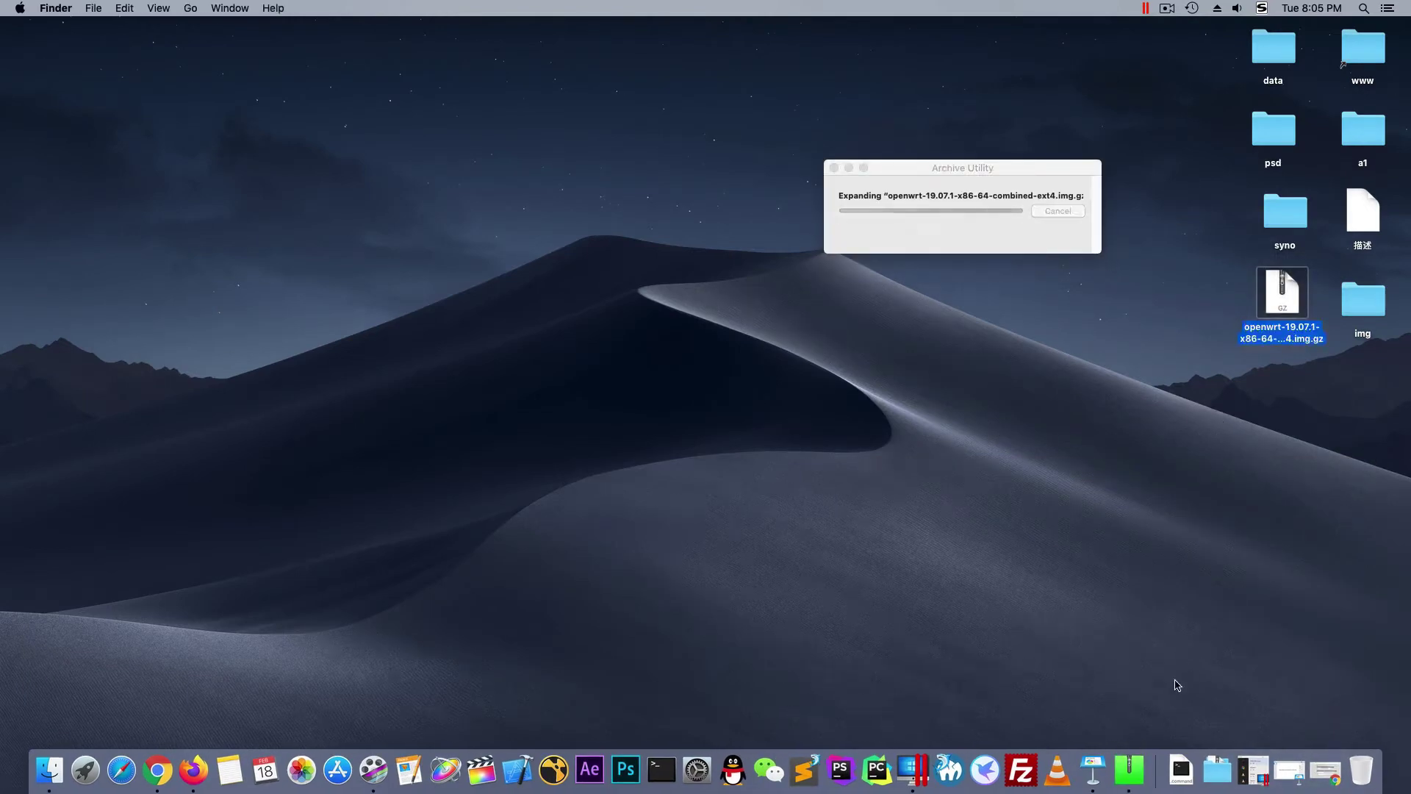
left_click(935, 769)
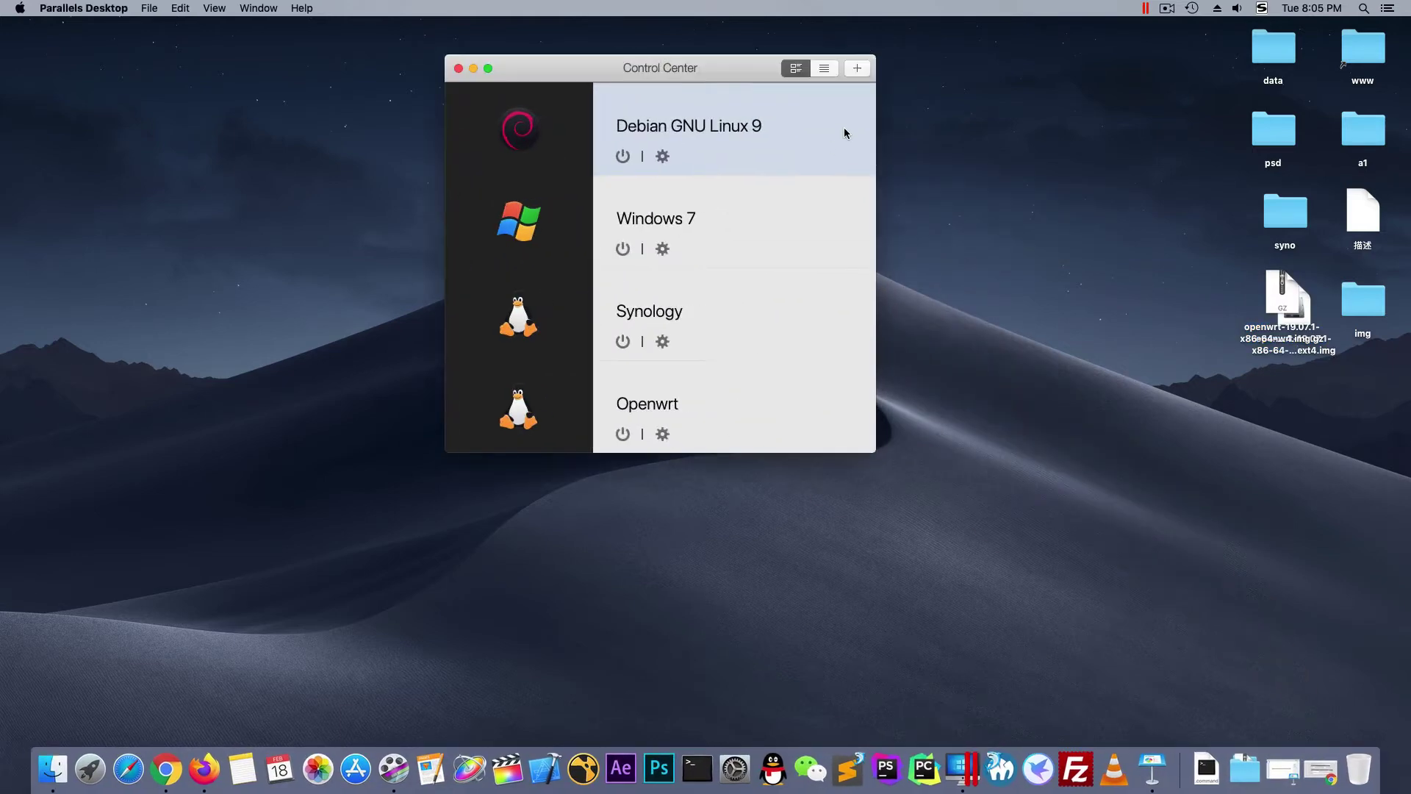
left_click_drag(650, 66, 613, 70)
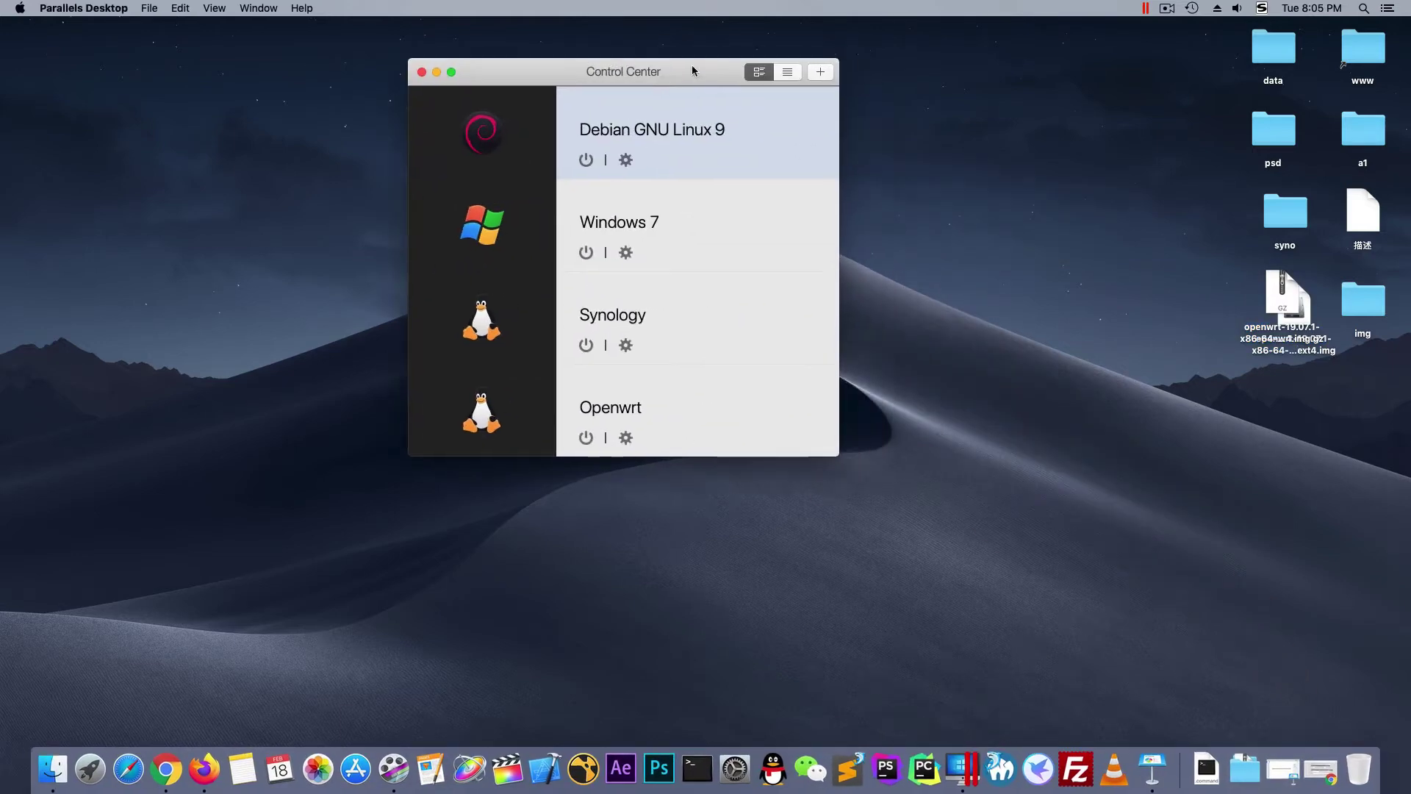
left_click(825, 72)
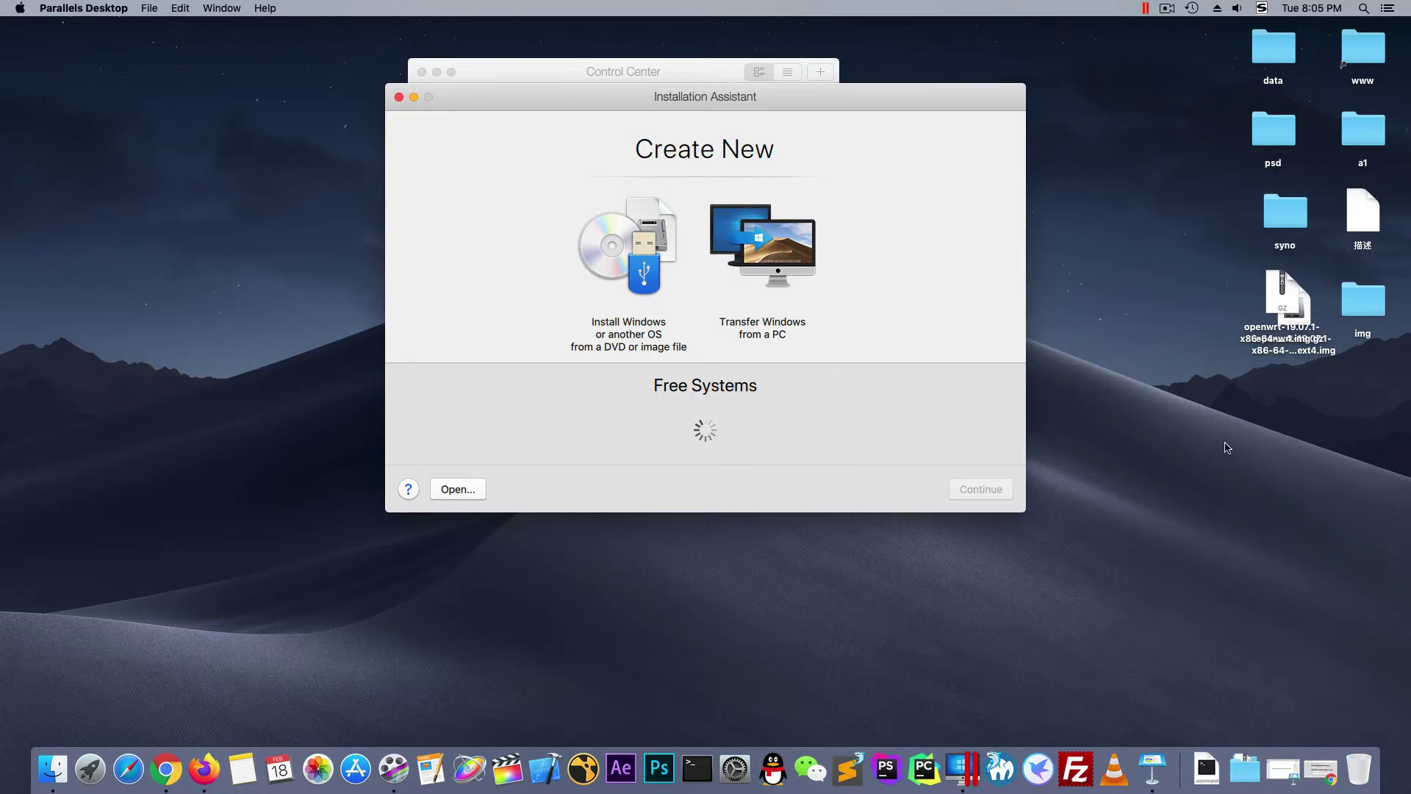
left_click_drag(1279, 303, 1342, 392)
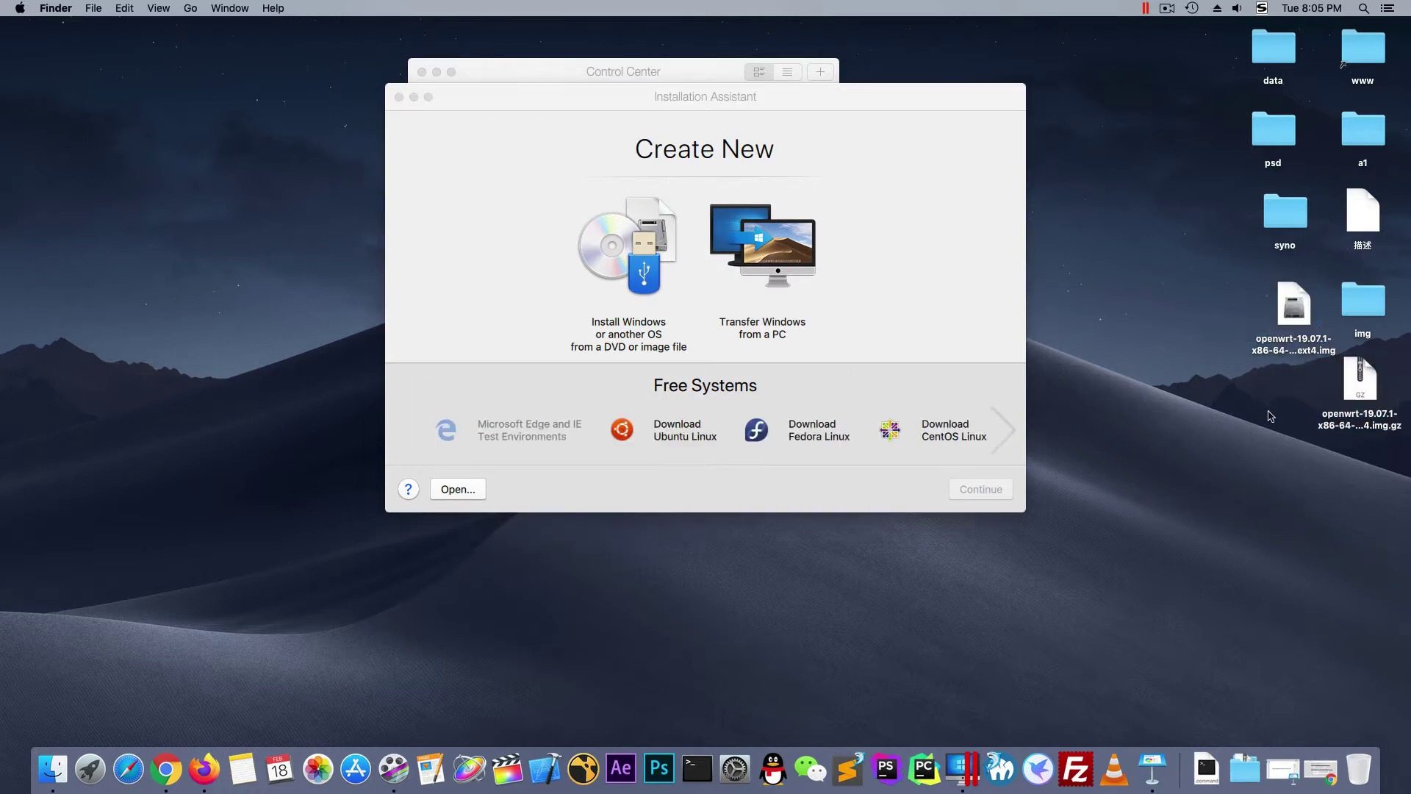
- Rename the extracted combined-ext4 image's extension from .img to .hdd
left_click(1285, 321)
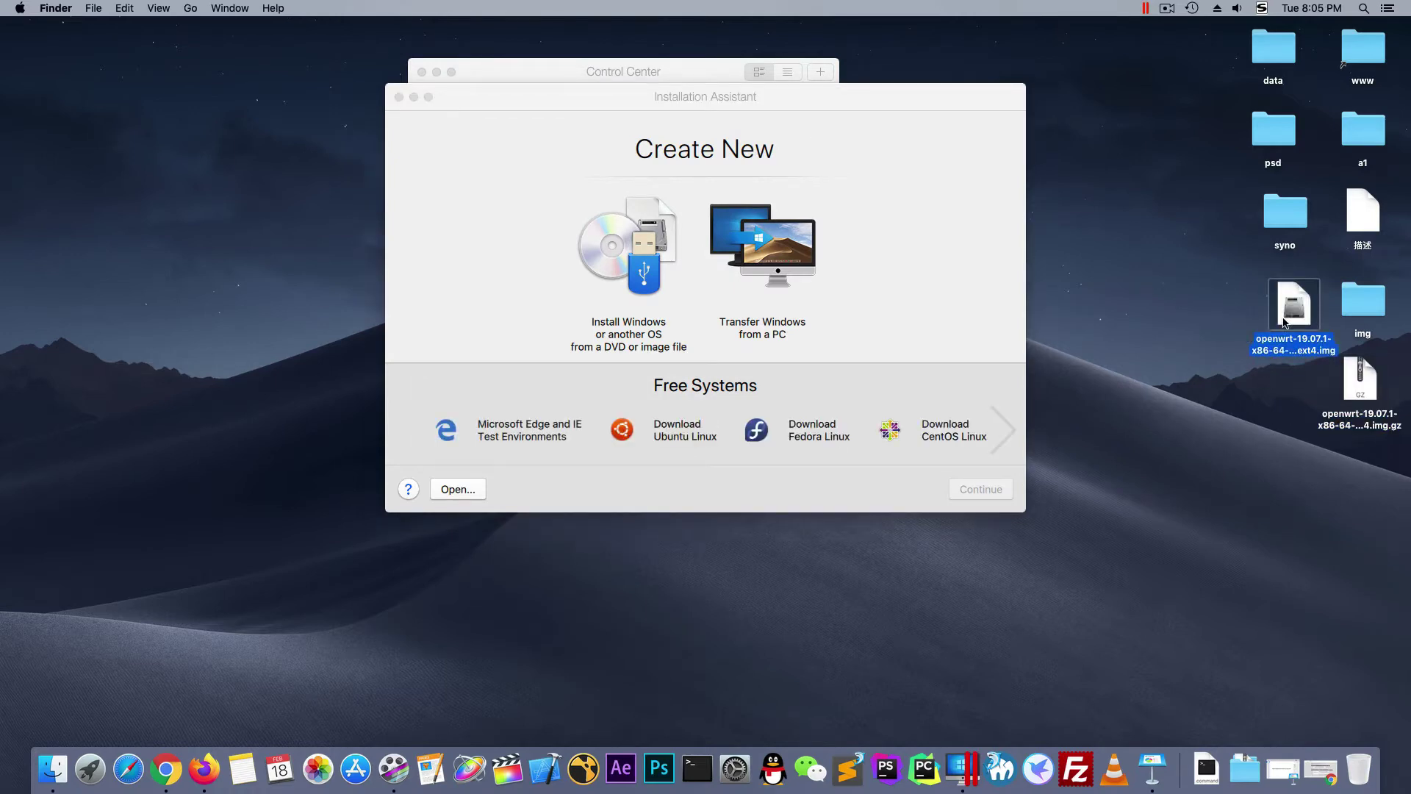
key("Return")
key("Right")
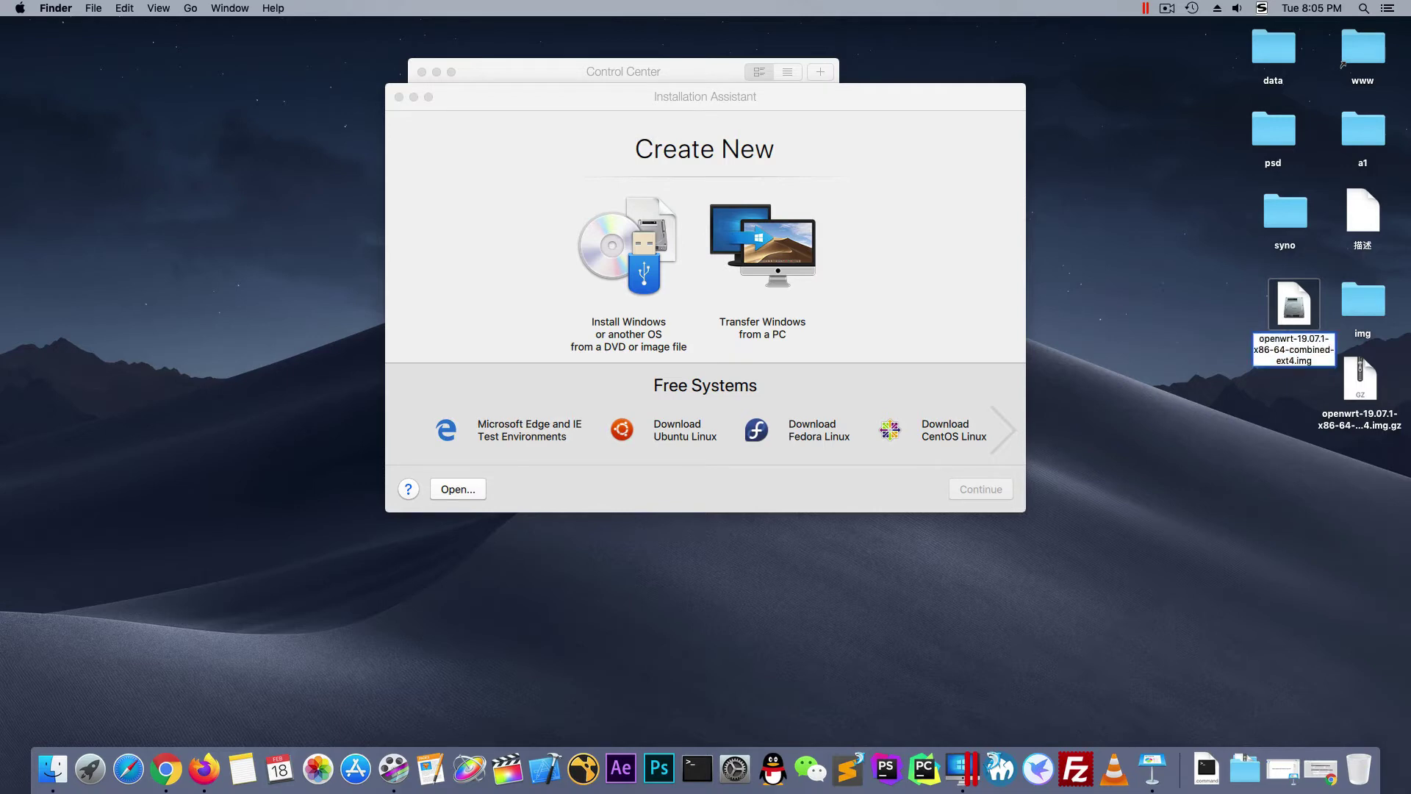
key("BackSpace")
key("BackSpace")
key("BackSpace")
type("hdd")
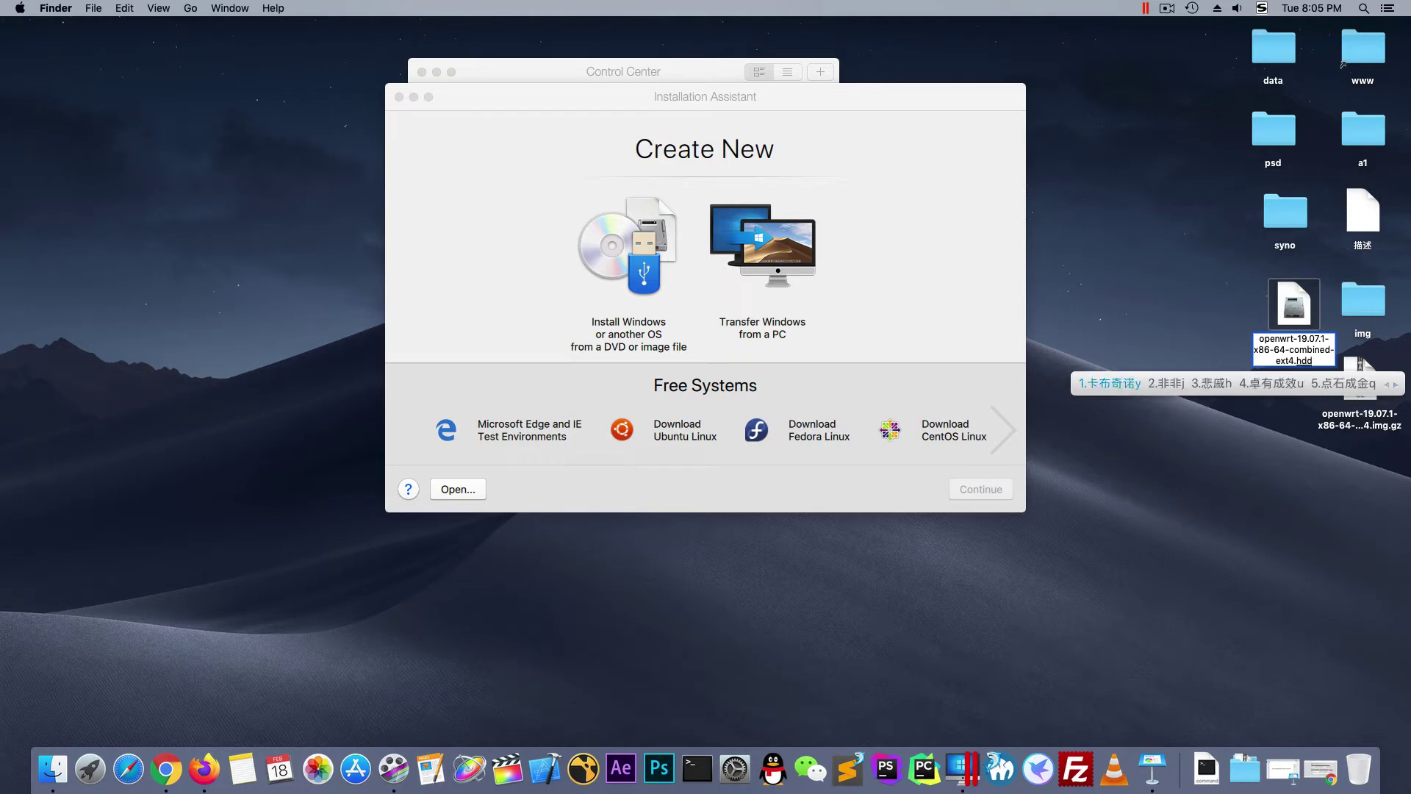
key("shift")
key("Return")
- Keep the .hdd extension and set up a manual install with no installation source
left_click(810, 266)
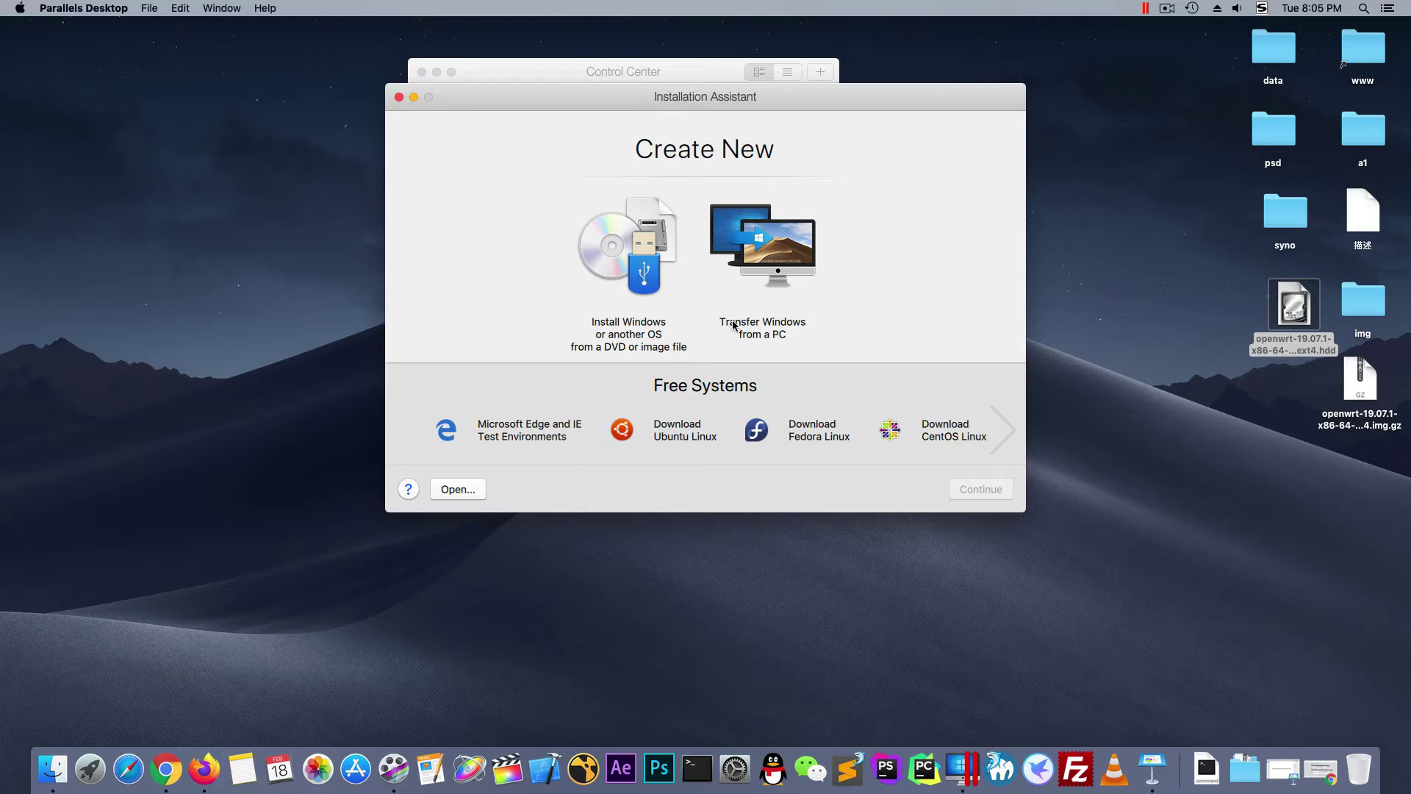
left_click(635, 251)
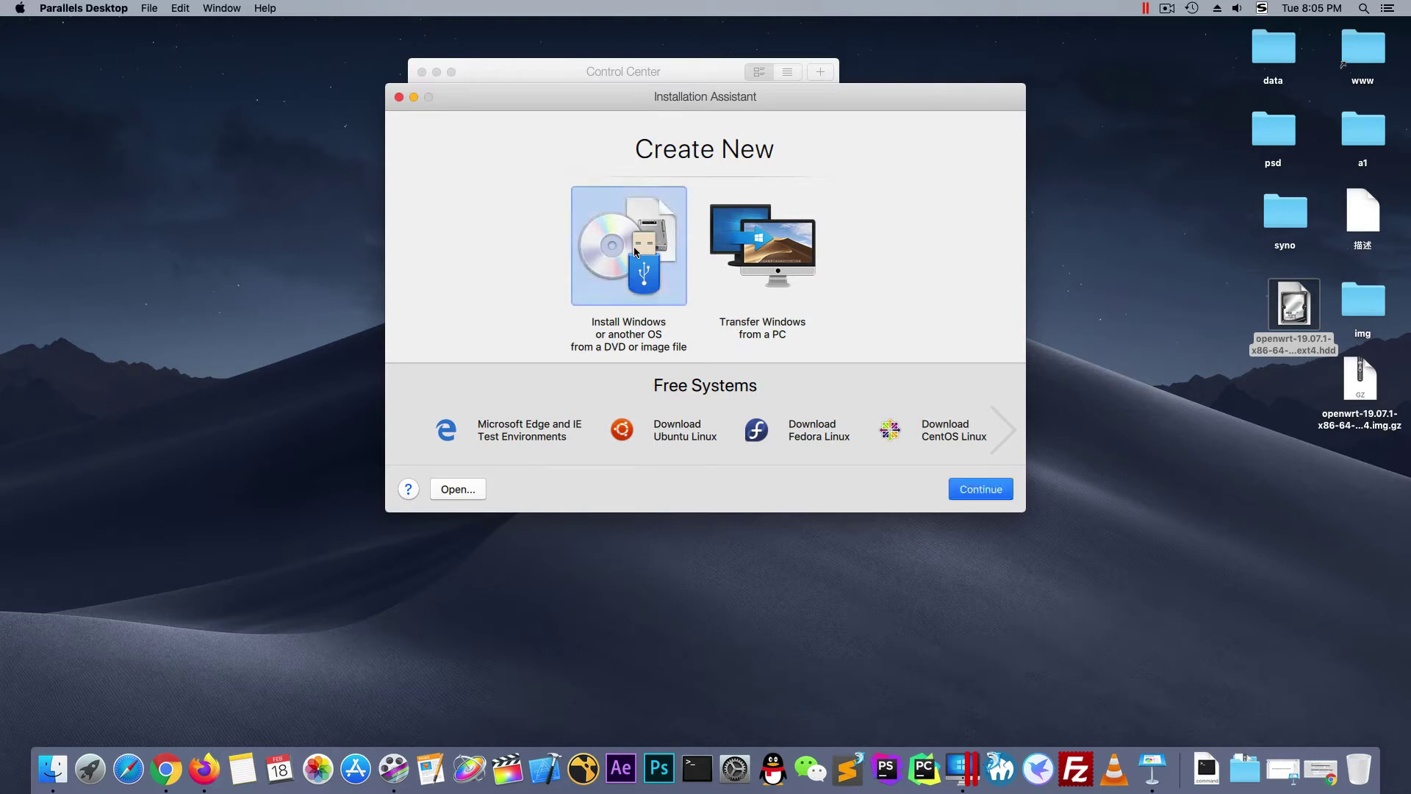
left_click(972, 491)
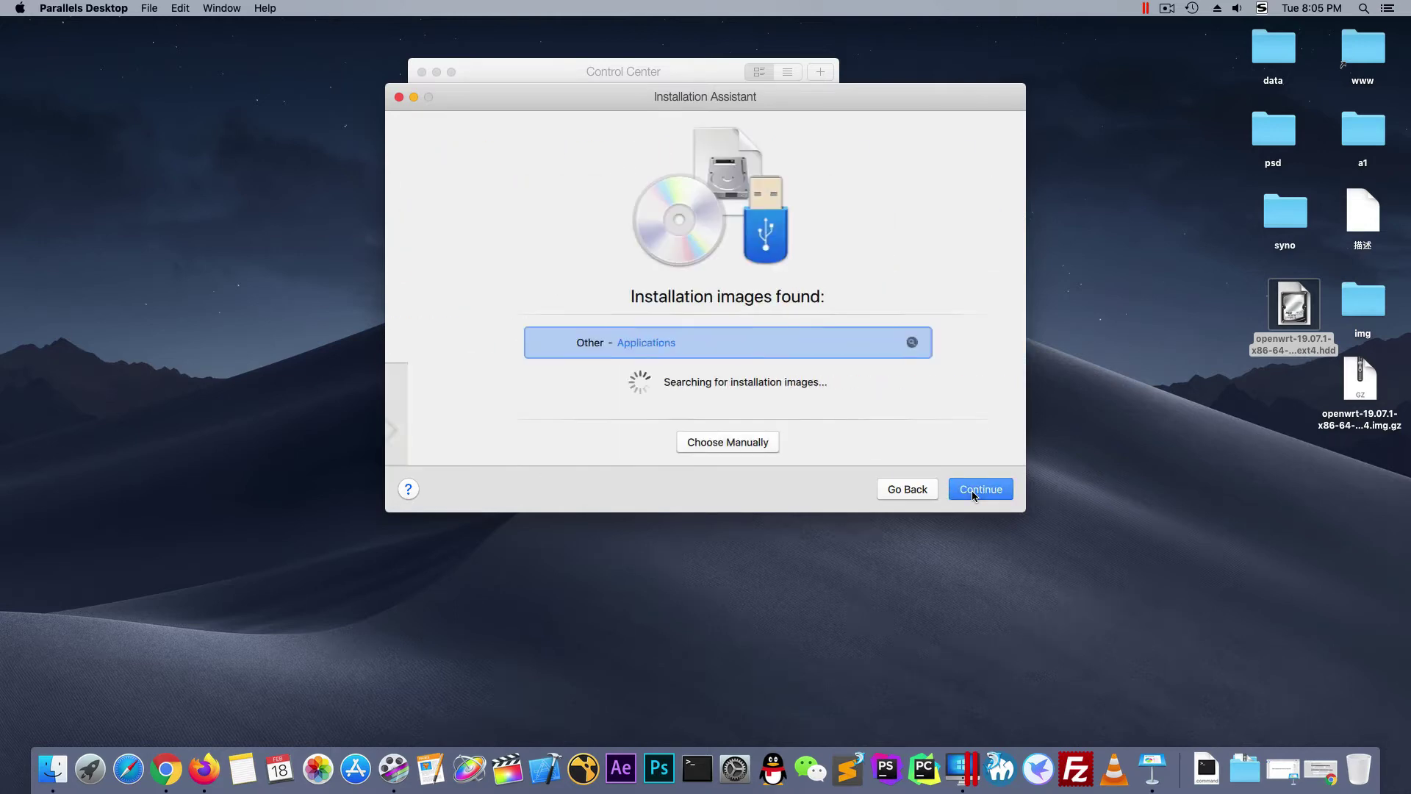
left_click(727, 443)
left_click(466, 490)
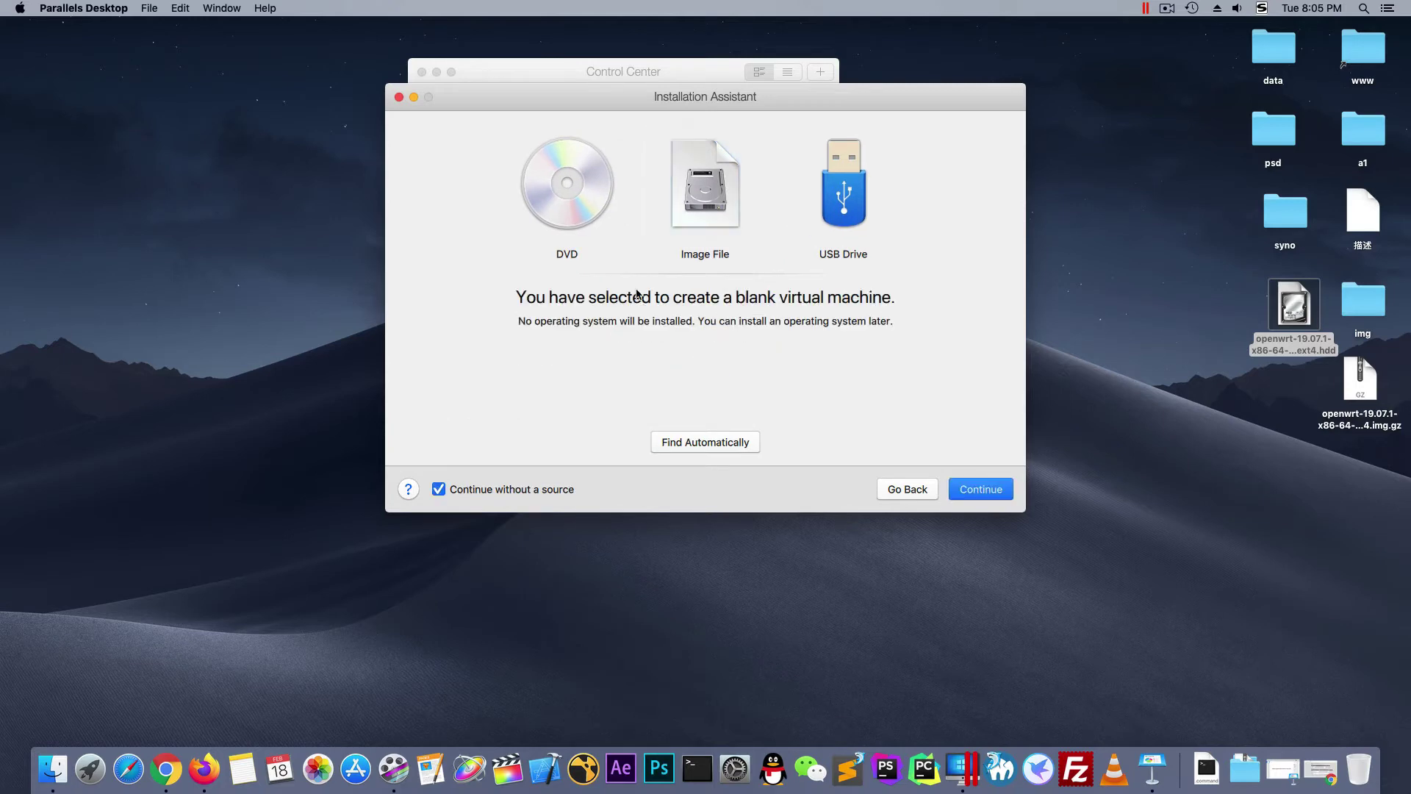
left_click(978, 494)
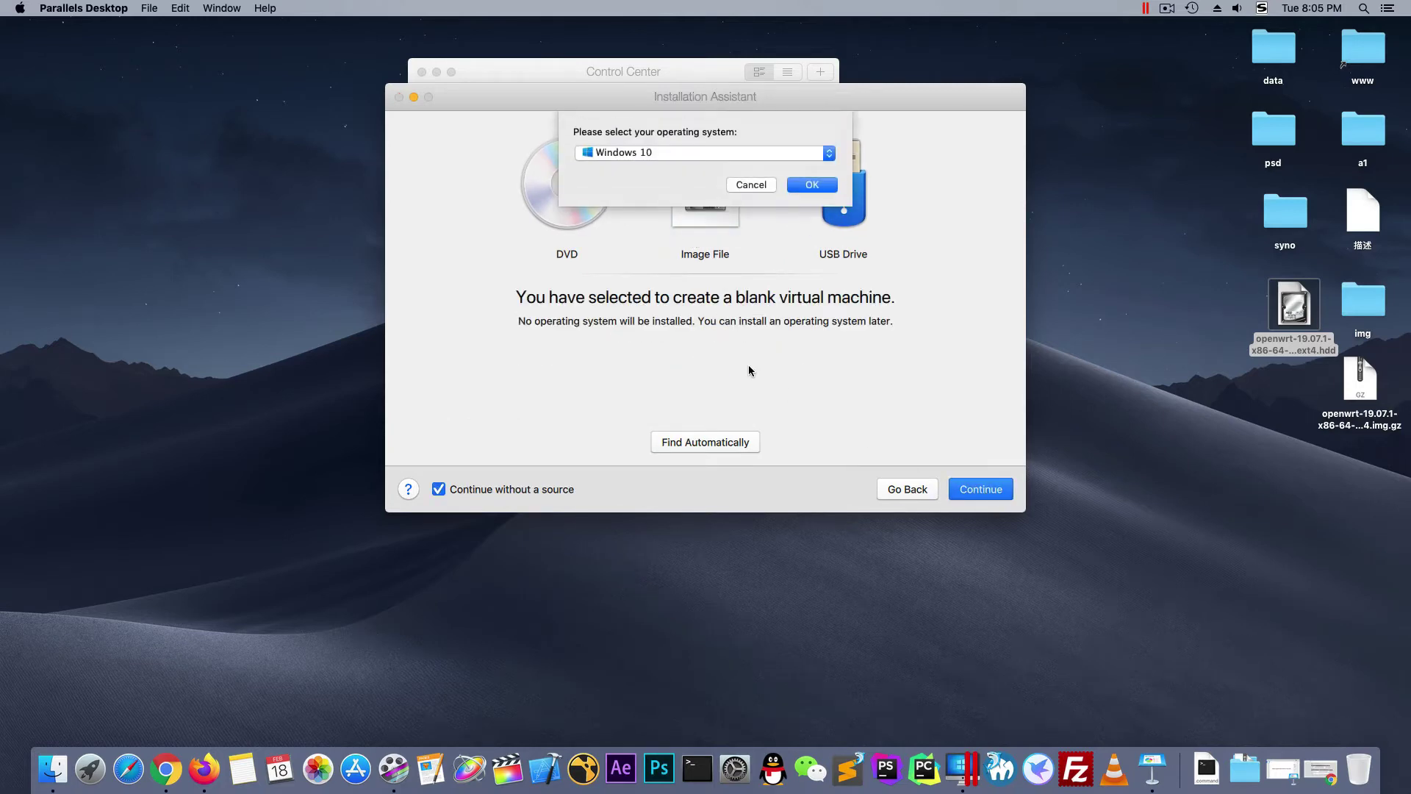
- Choose Other Linux as the OS, enable Customize settings, and skip the desktop alias
left_click(811, 153)
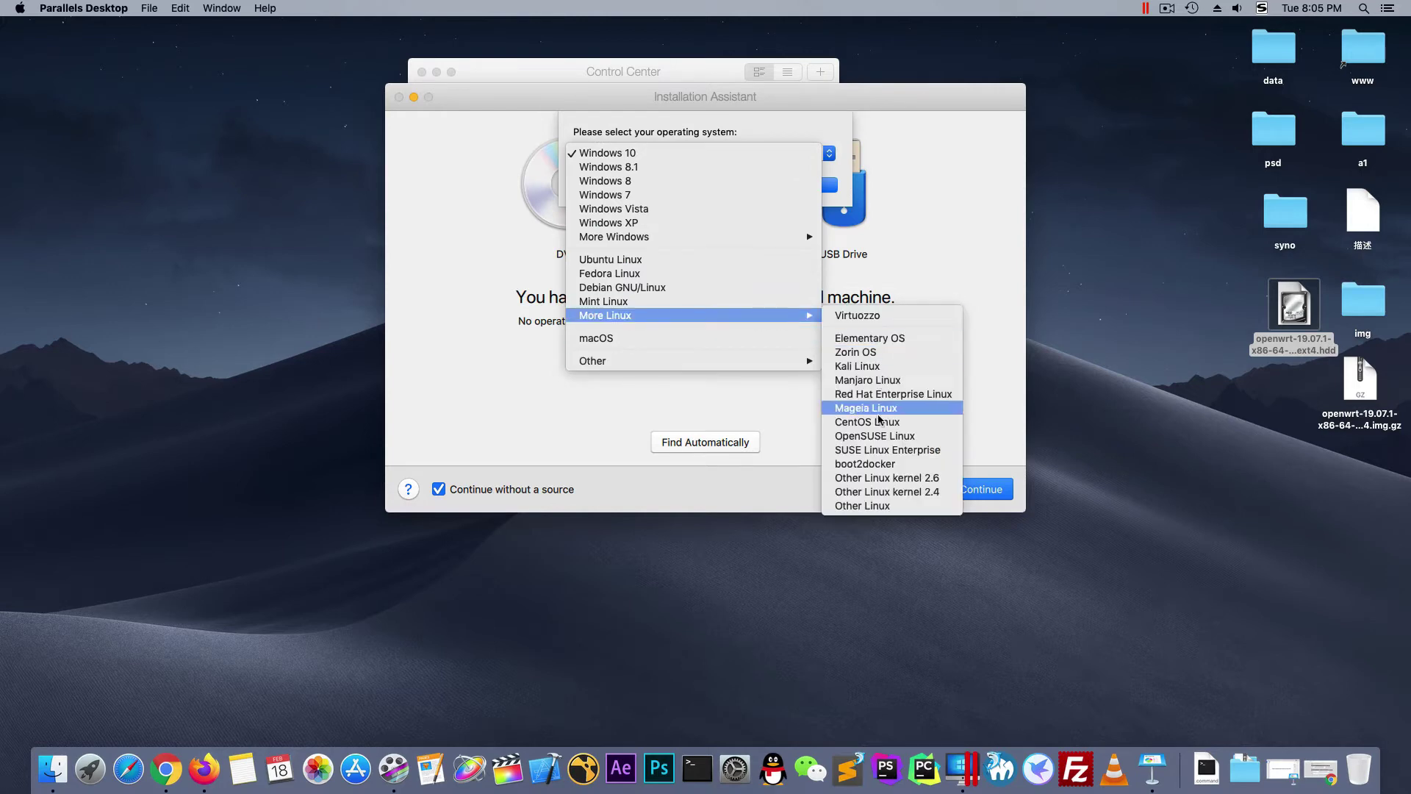
left_click(855, 511)
left_click(811, 185)
left_click(980, 493)
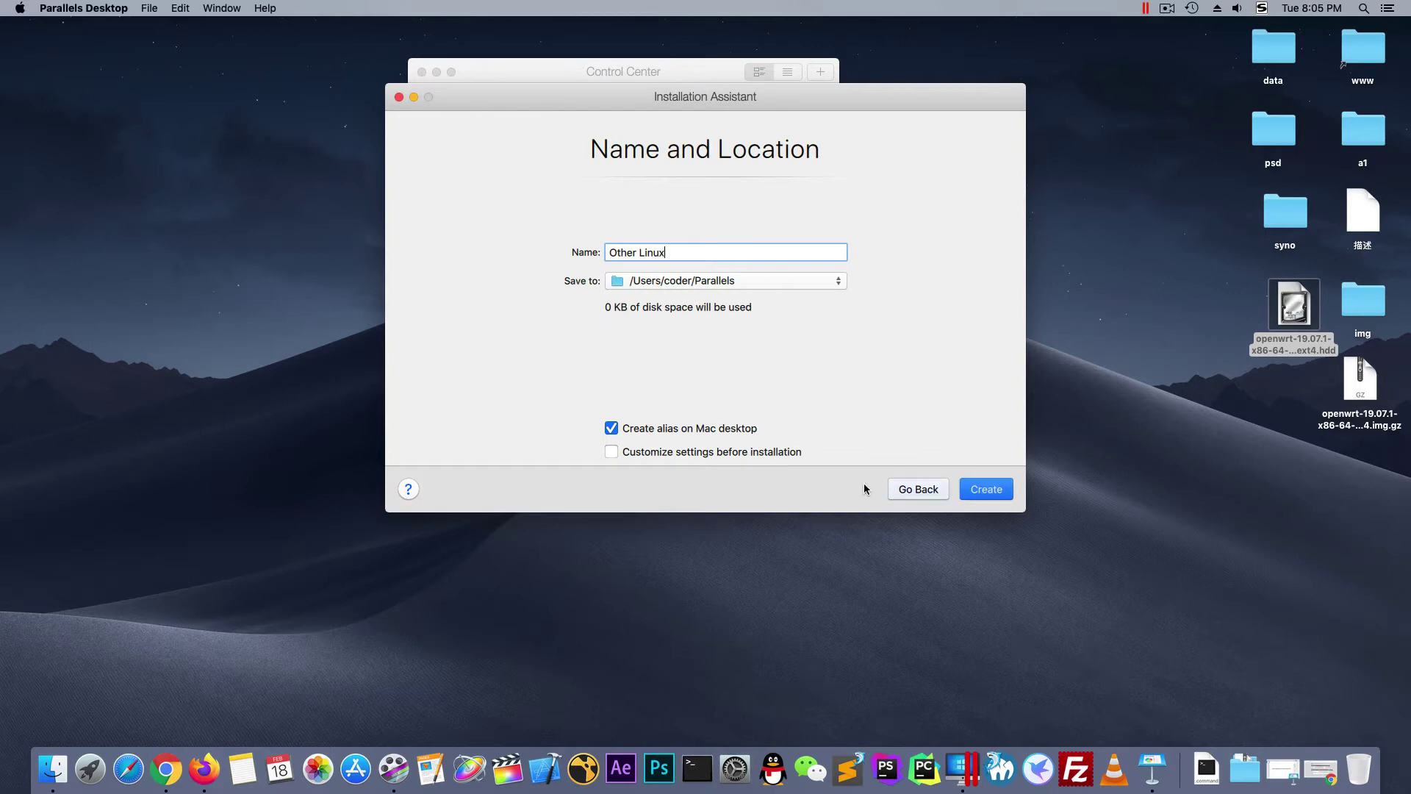
left_click(732, 451)
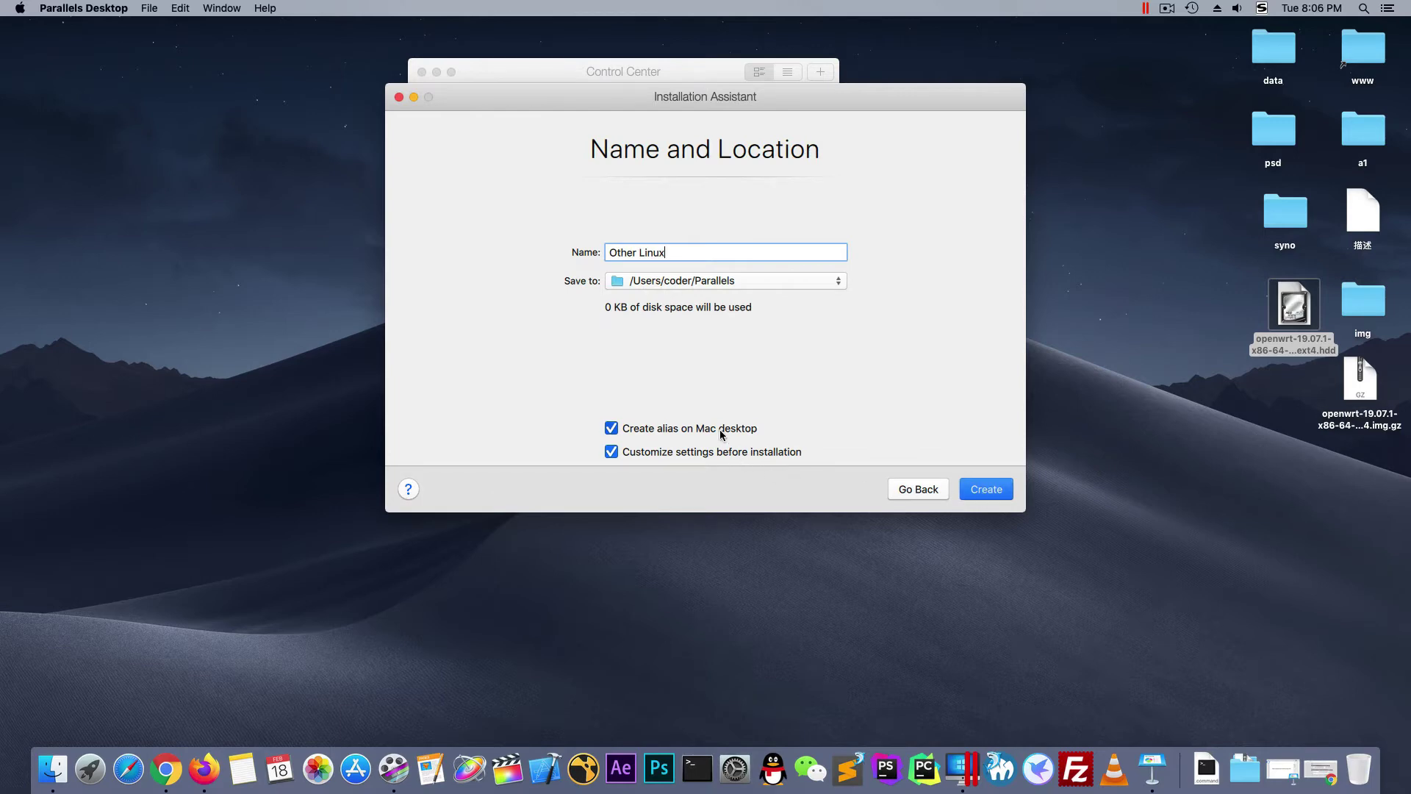
left_click(721, 430)
- Create the VM and connect its network adapter to Default Adapter
left_click(1008, 488)
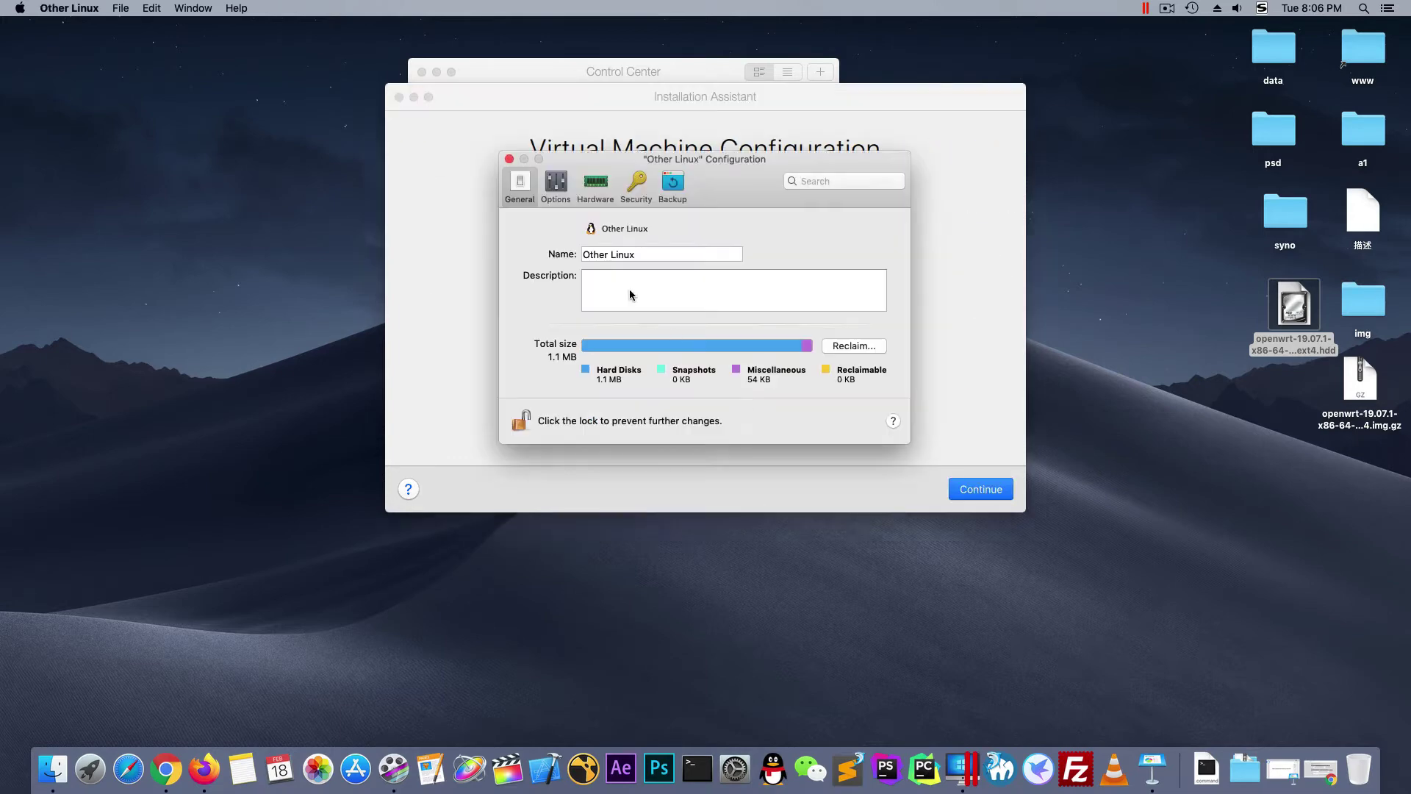
left_click(595, 188)
left_click_drag(629, 156, 439, 119)
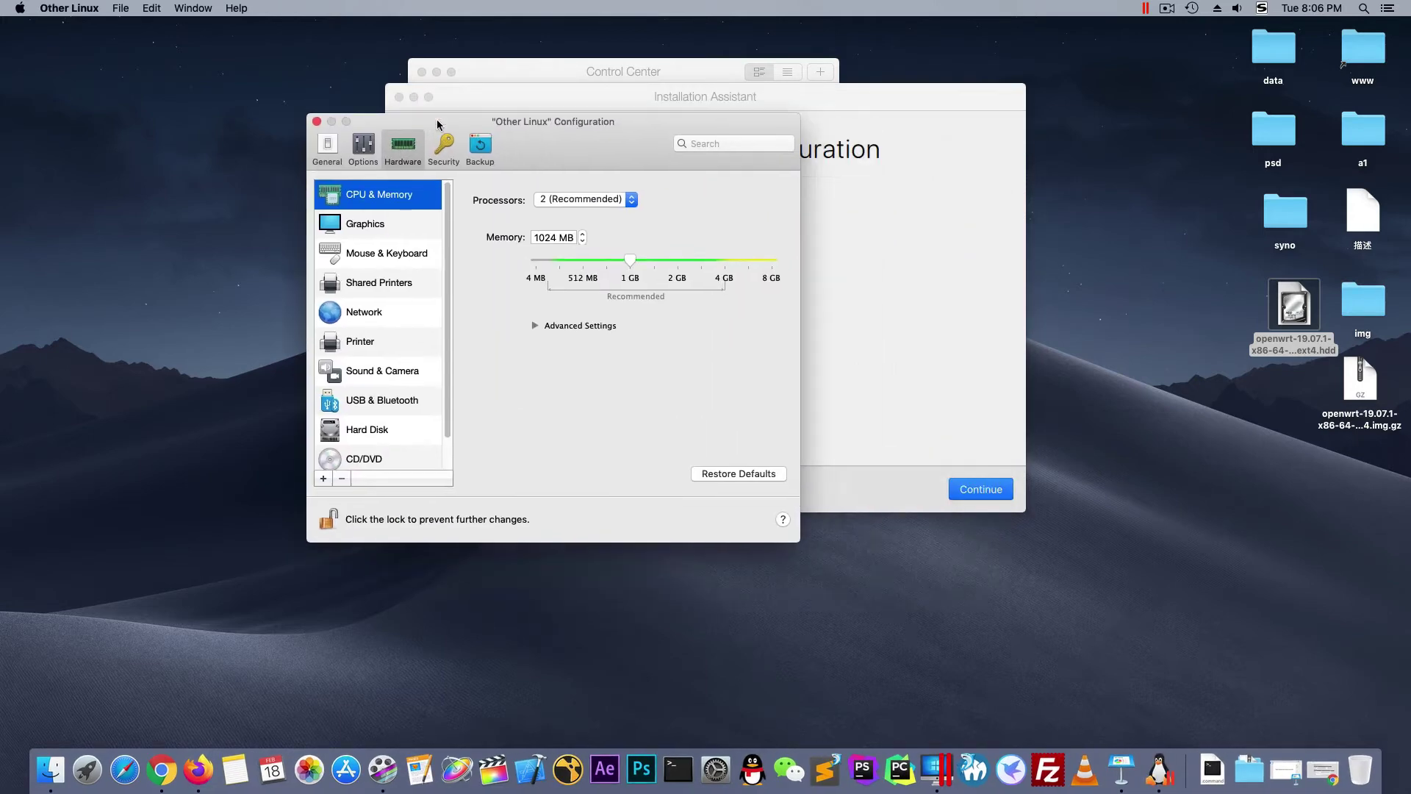
left_click(360, 318)
left_click(618, 200)
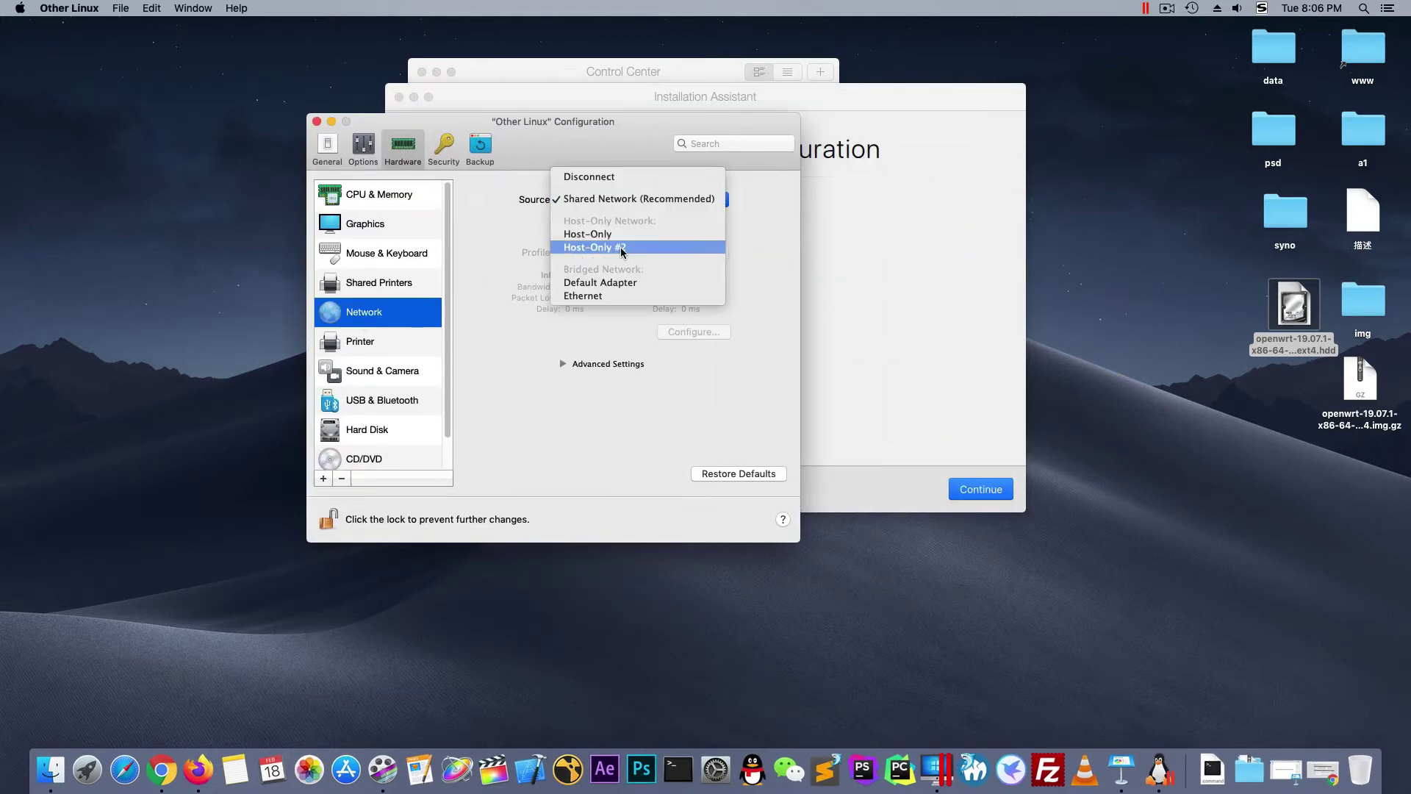
left_click(617, 283)
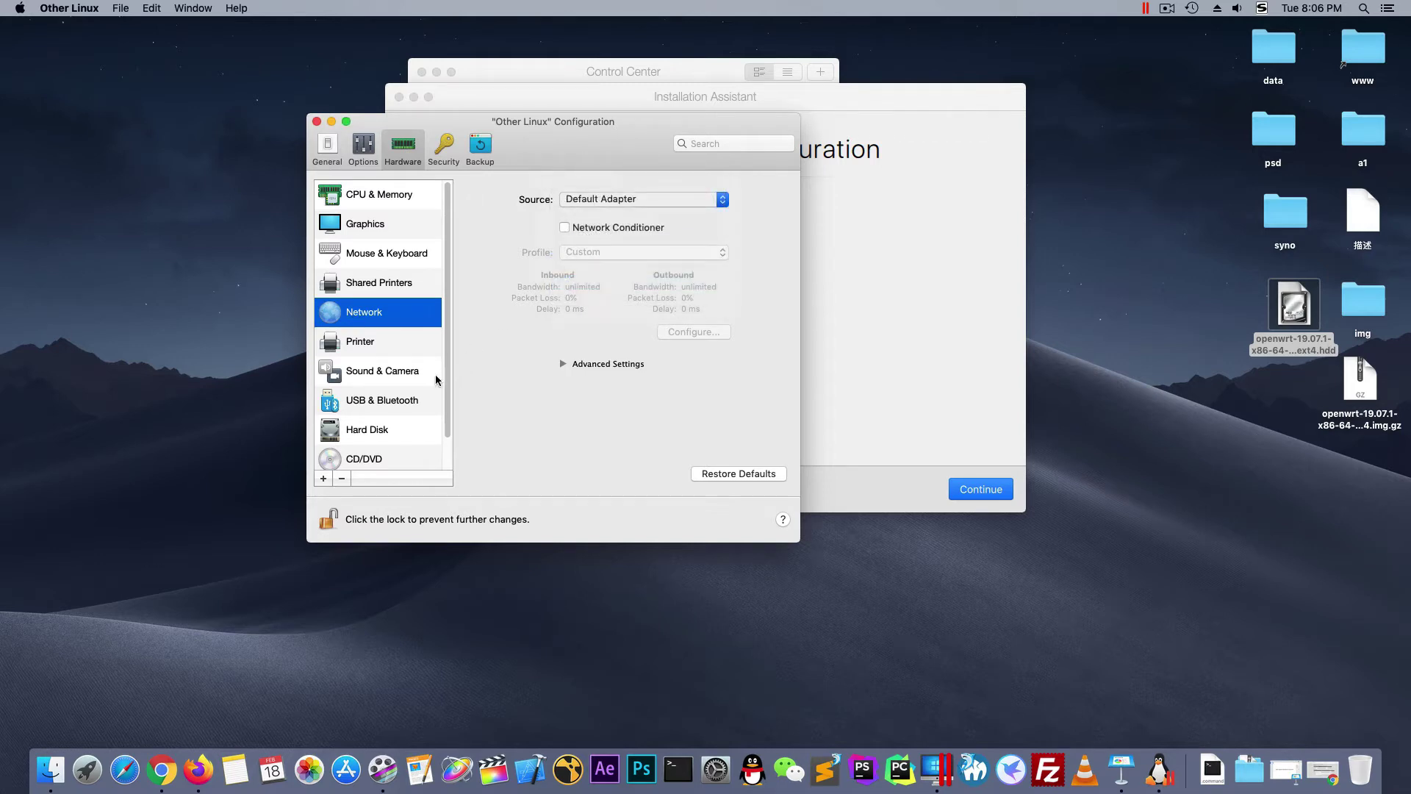
- Attach openwrt-19.07.1-x86-64-combined-ext4.hdd from the Desktop as the hard disk, converting it
left_click(382, 434)
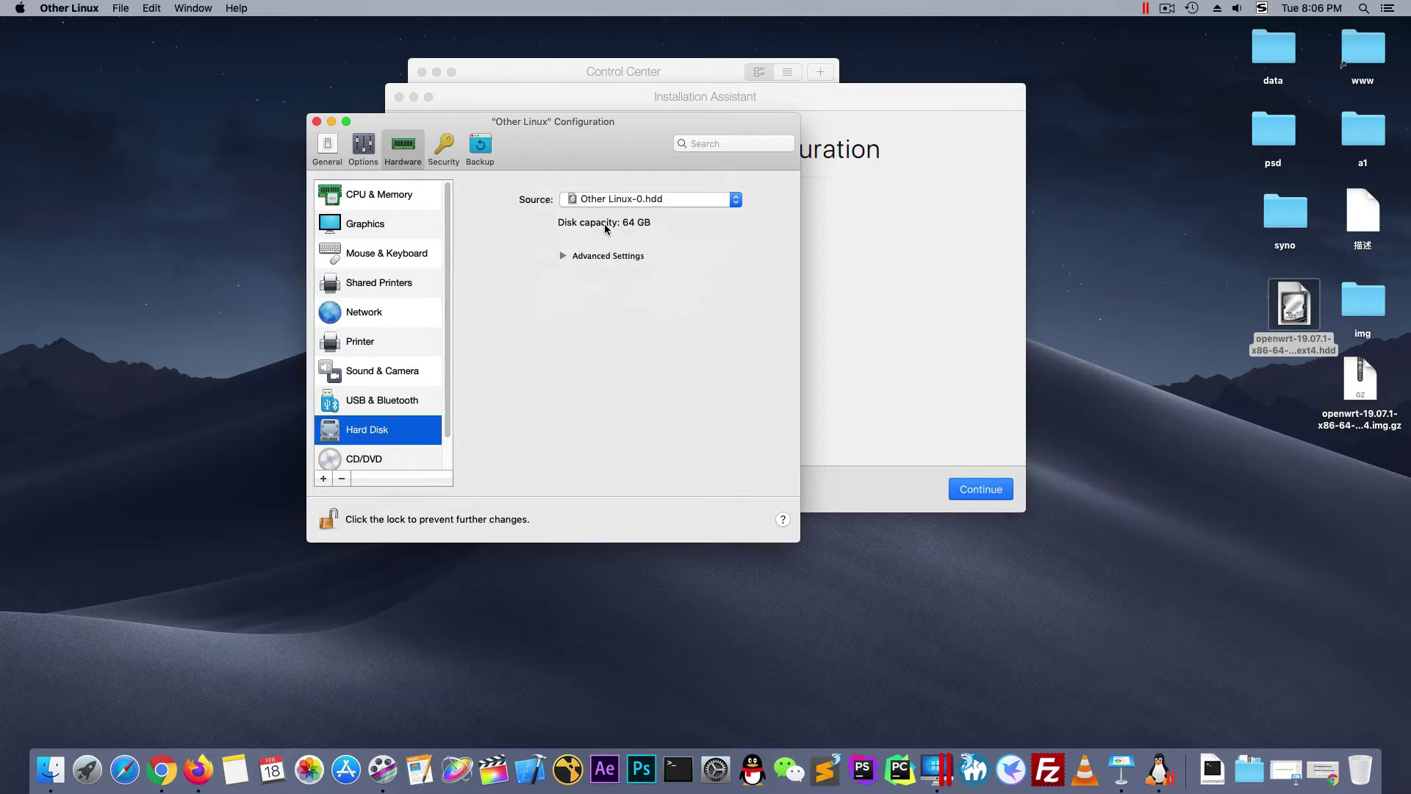
left_click(618, 199)
left_click(613, 222)
left_click(462, 216)
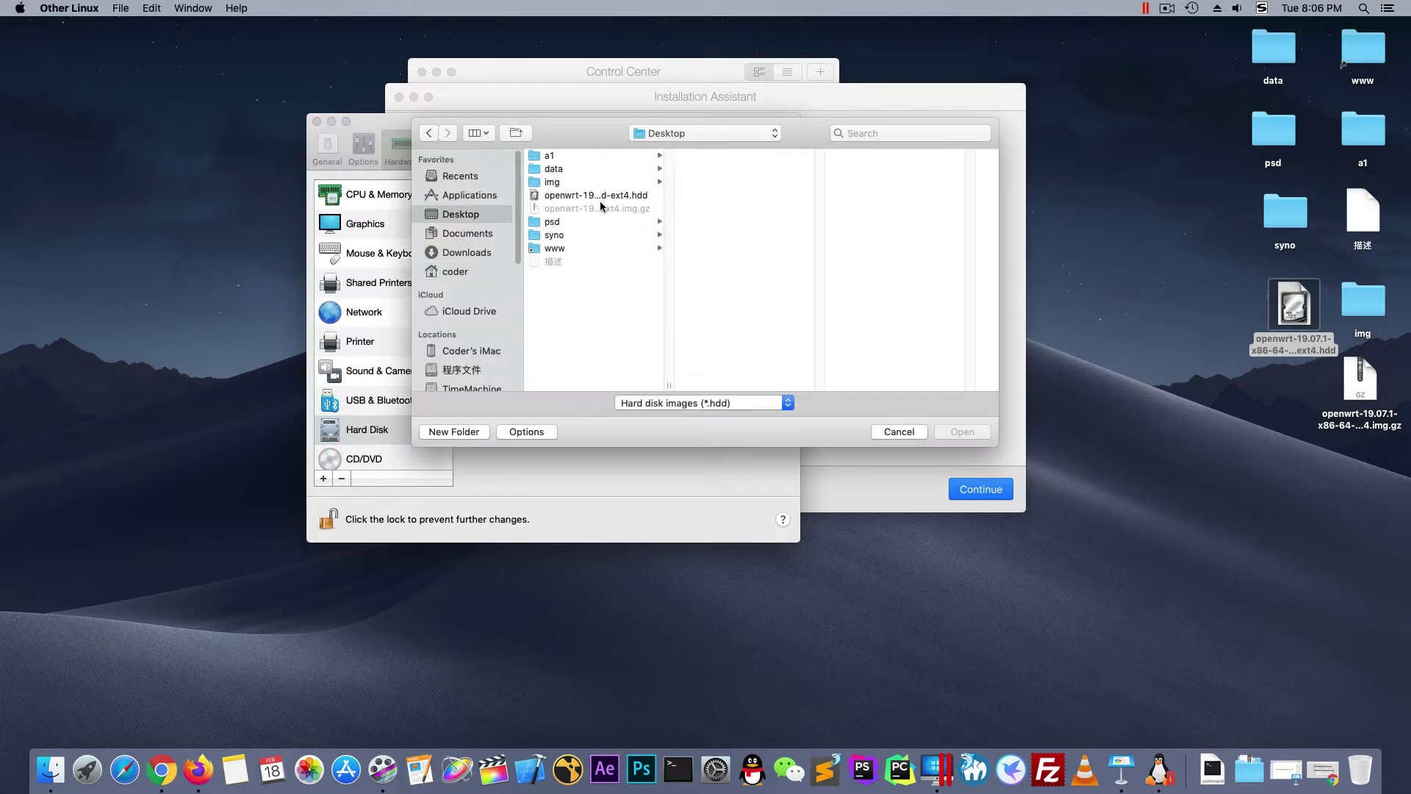
left_click(592, 197)
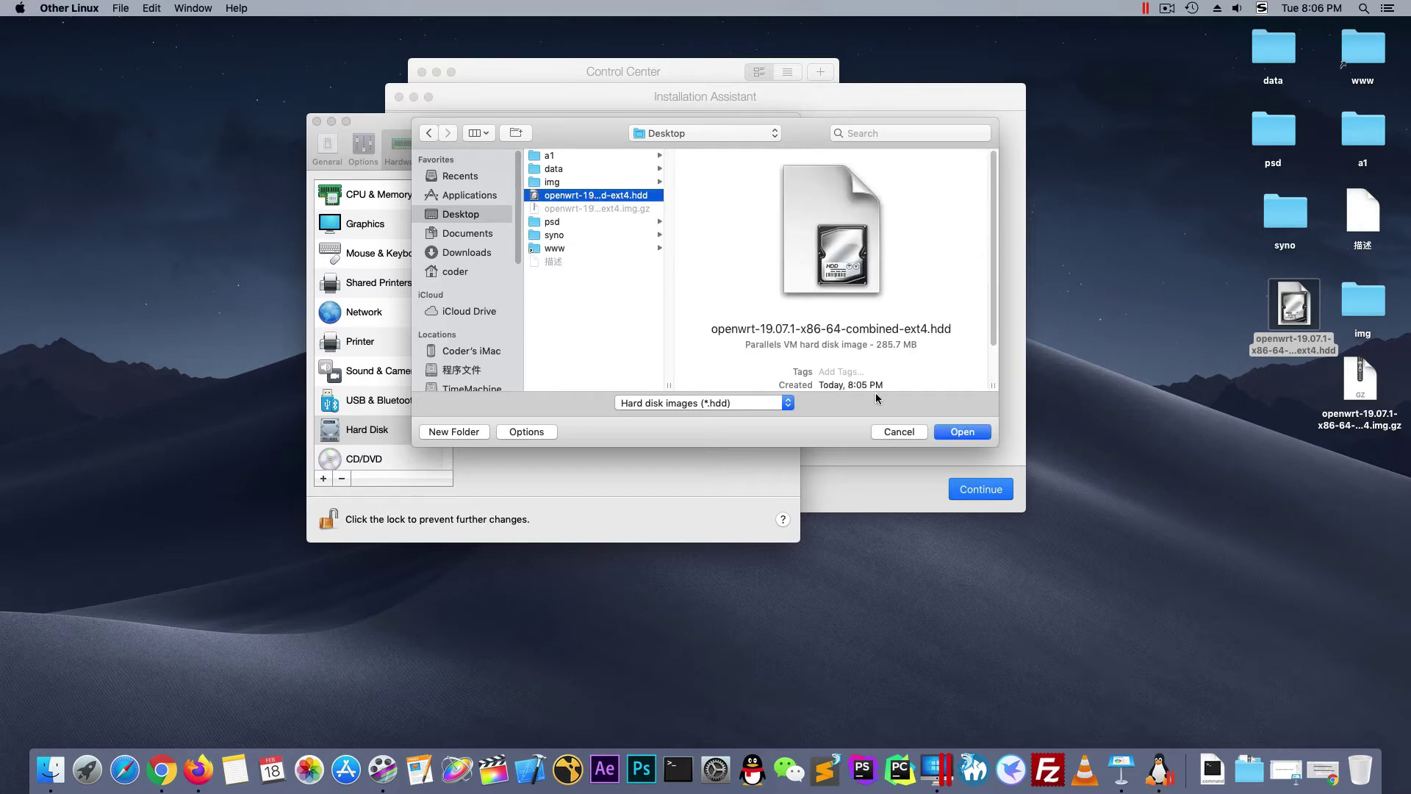
left_click(962, 432)
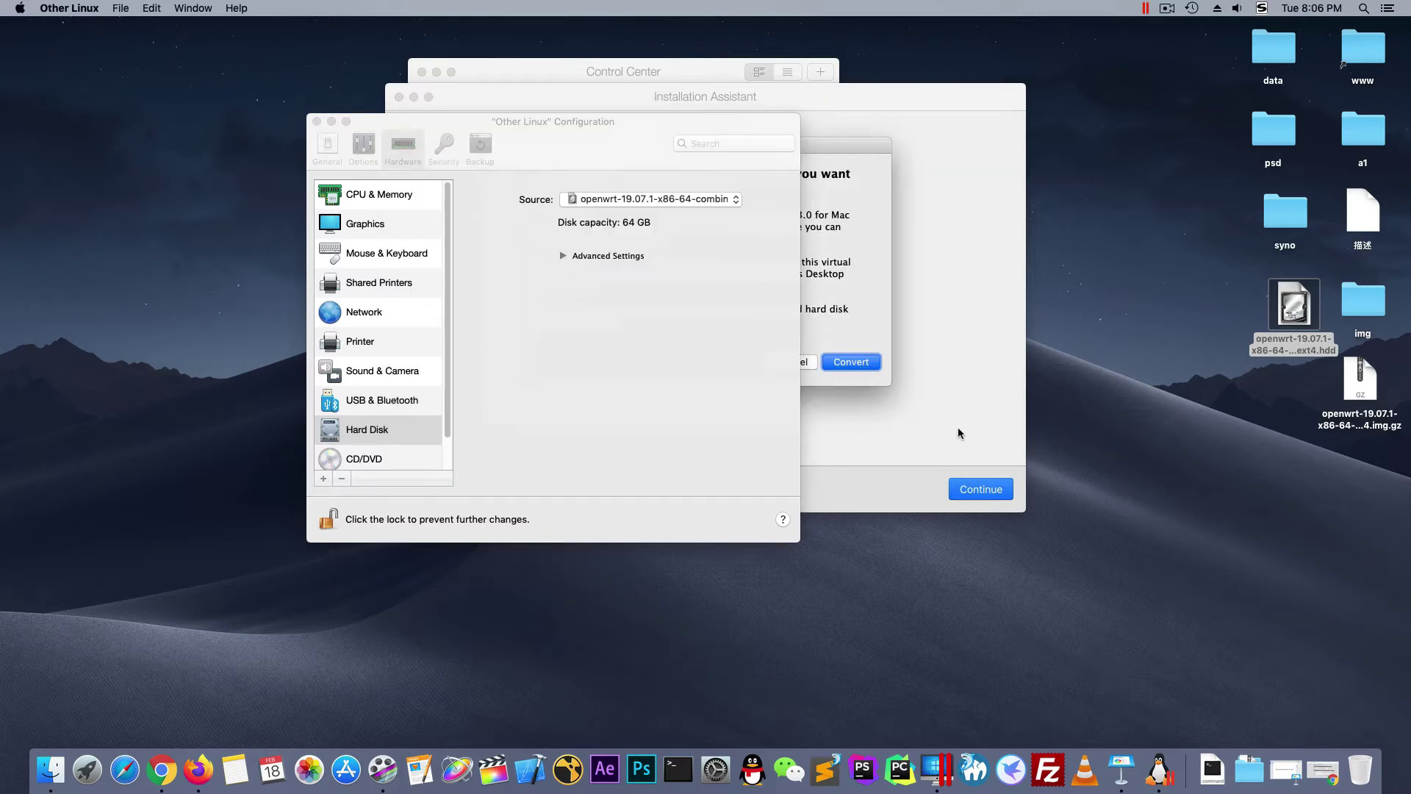
left_click_drag(632, 147, 373, 144)
left_click_drag(651, 157, 719, 163)
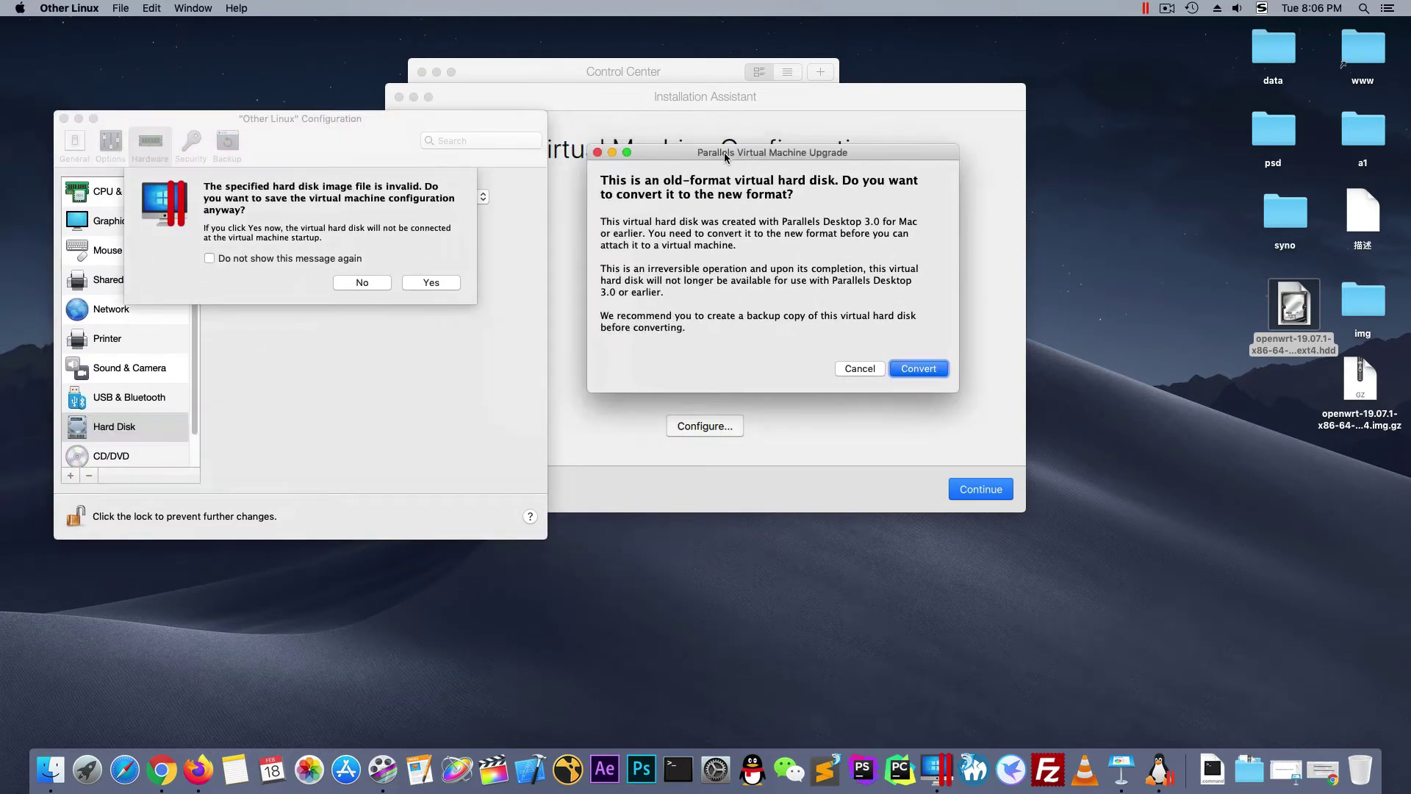
left_click(928, 369)
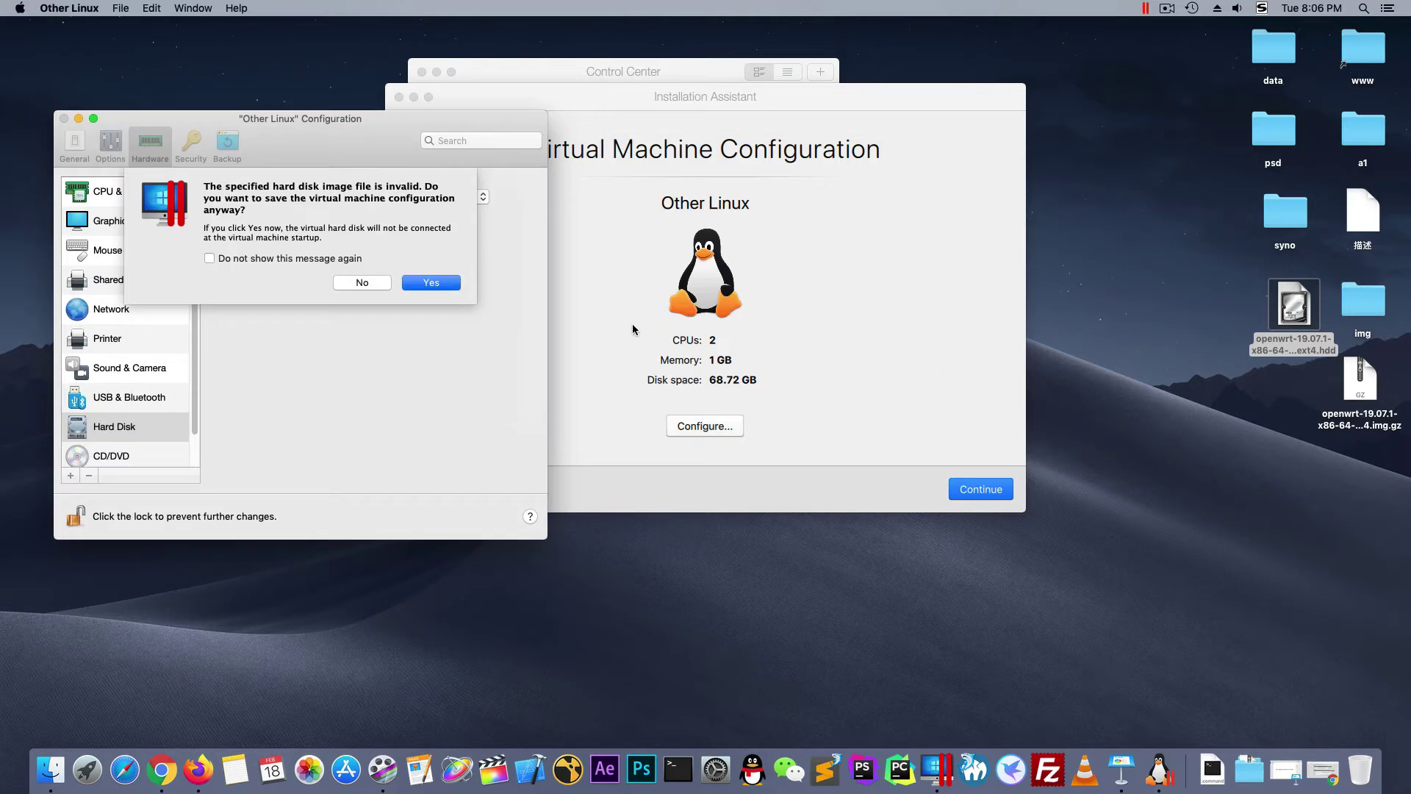
left_click(430, 283)
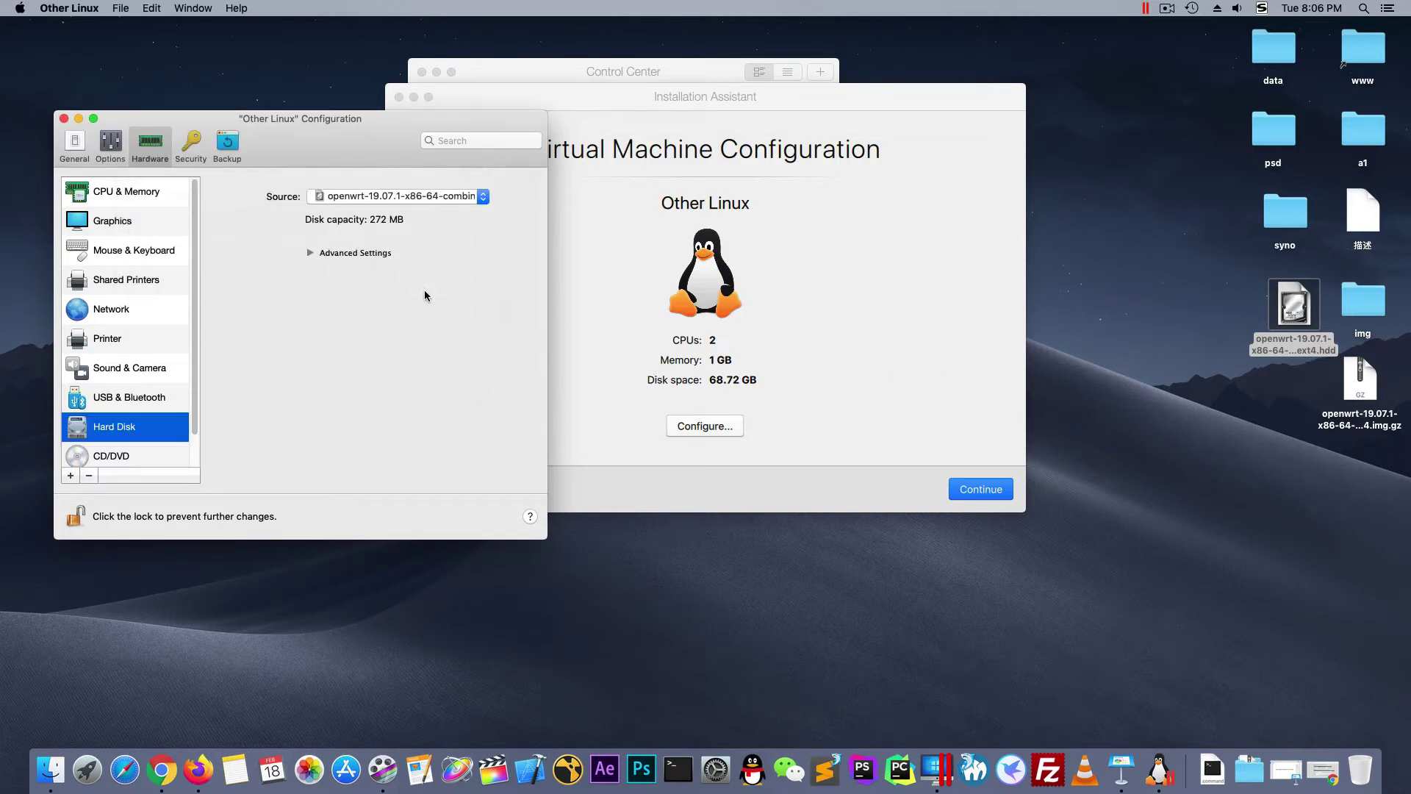
- Close the configuration, start the Other Linux VM, activate the console, and enter cd /etc/config
left_click(64, 118)
left_click(979, 489)
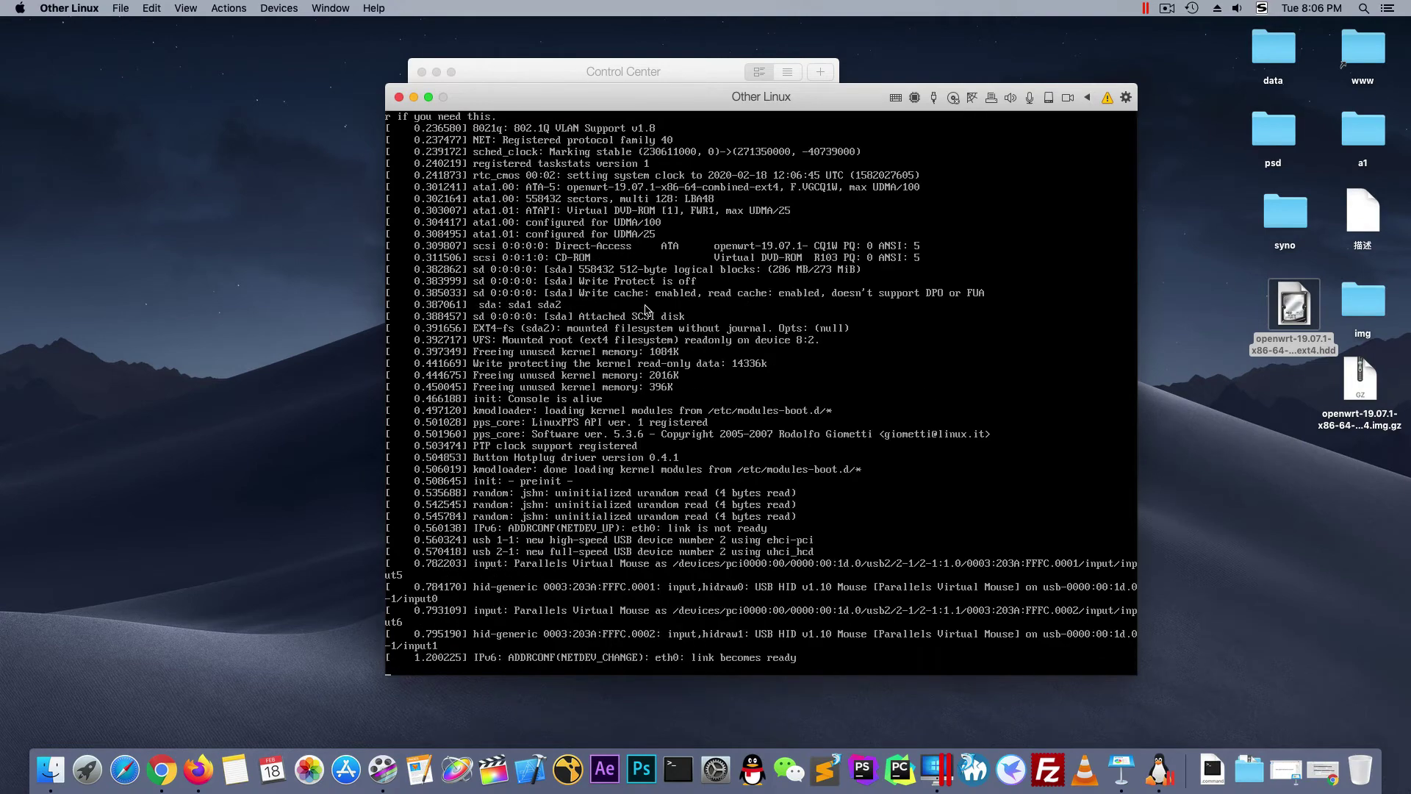
left_click_drag(647, 86, 578, 65)
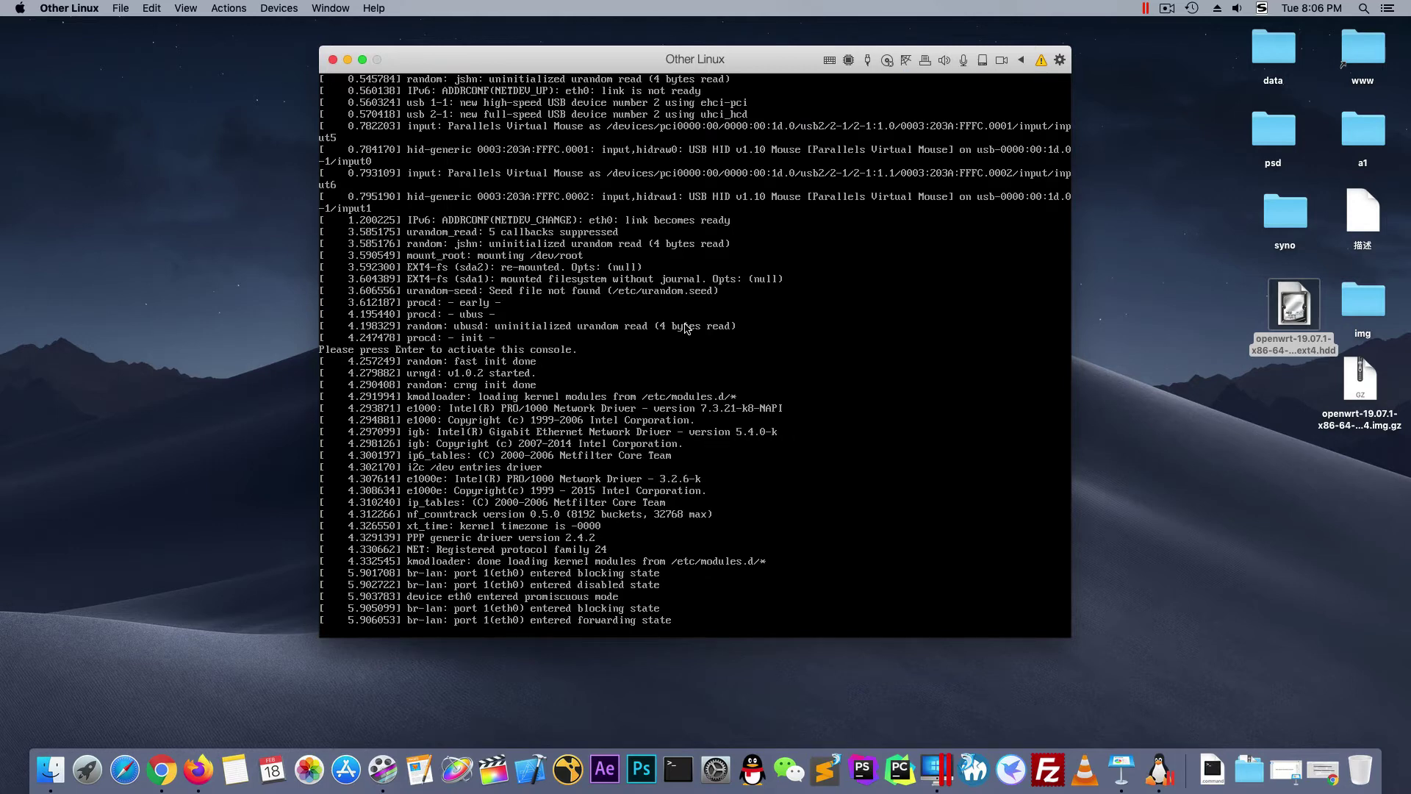
key("Return")
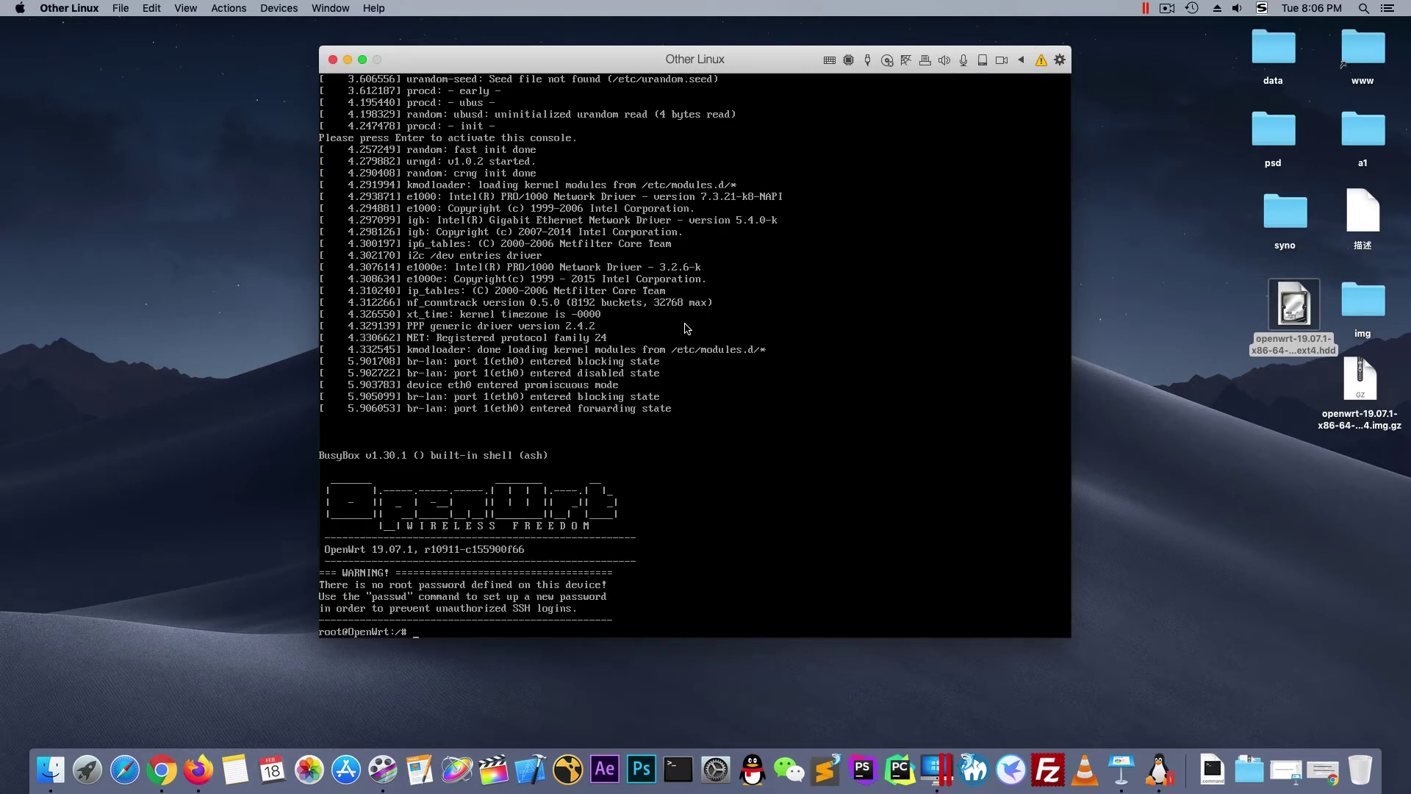
type("cd /etc/config")
- Edit /etc/config/network in vi, set the lan ipaddr to 192.168.1.158, and save
key("Return")
type("vi netwo")
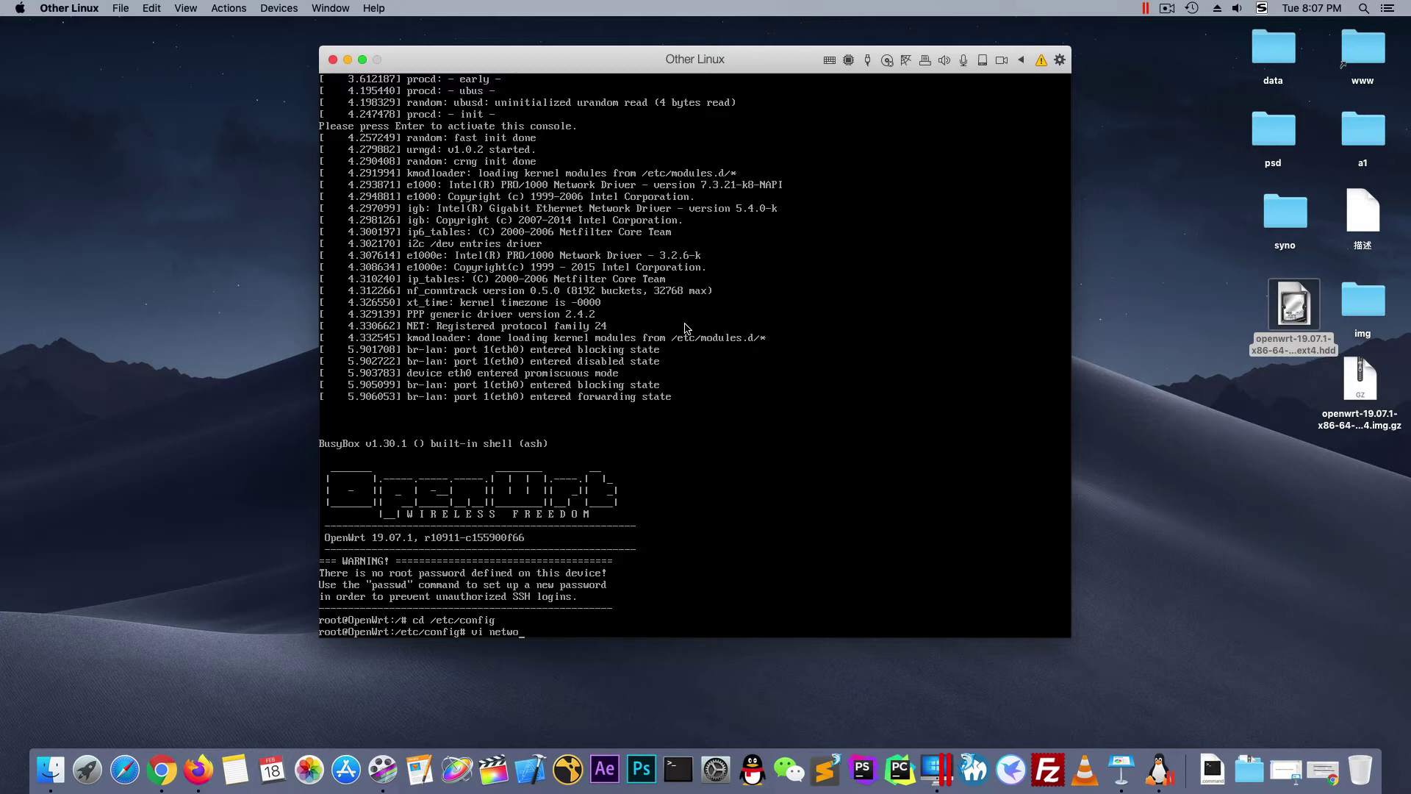
type("rk")
key("Return")
key("Down")
key("Down")
key("Down")
key("Down")
key("Down")
key("Down")
key("Down")
key("Down")
key("Down")
key("Down")
key("Down")
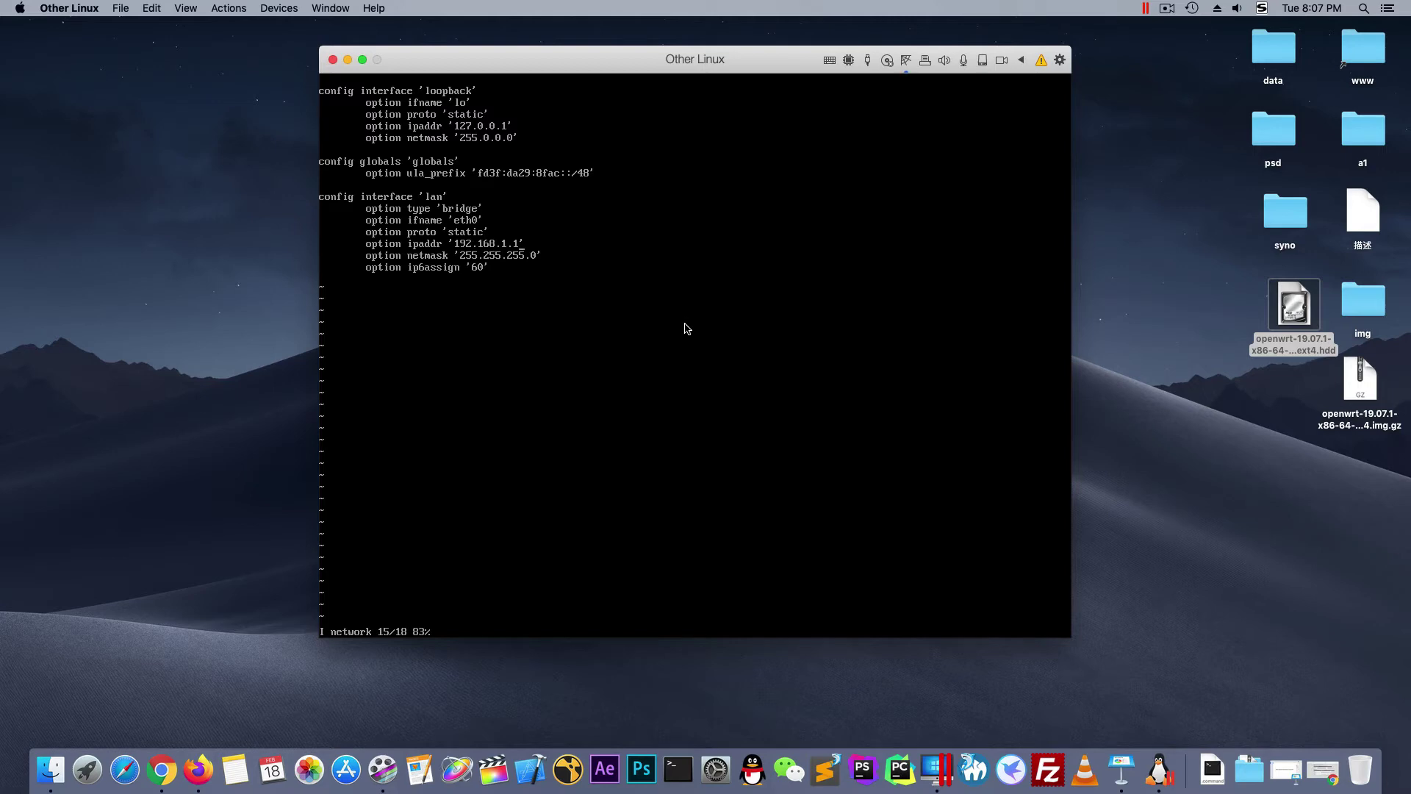
type("58")
type(":")
type("wq")
key("Return")
- Reboot the OpenWrt router and bring the Chrome window back
type("reboot")
key("Return")
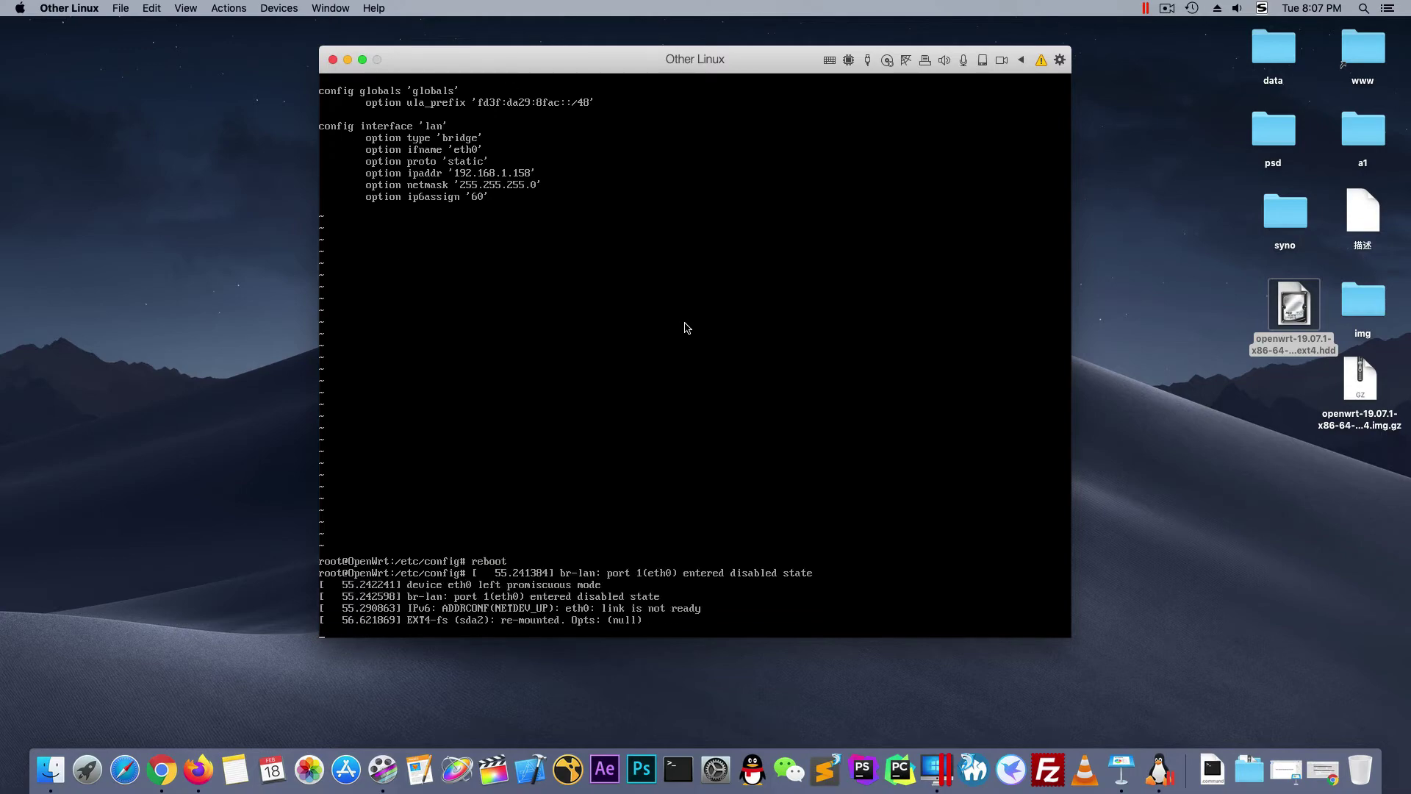
left_click(1170, 548)
left_click(1323, 768)
- Load 192.168.1.158 in a new Chrome tab and log in to LuCI
left_click(459, 35)
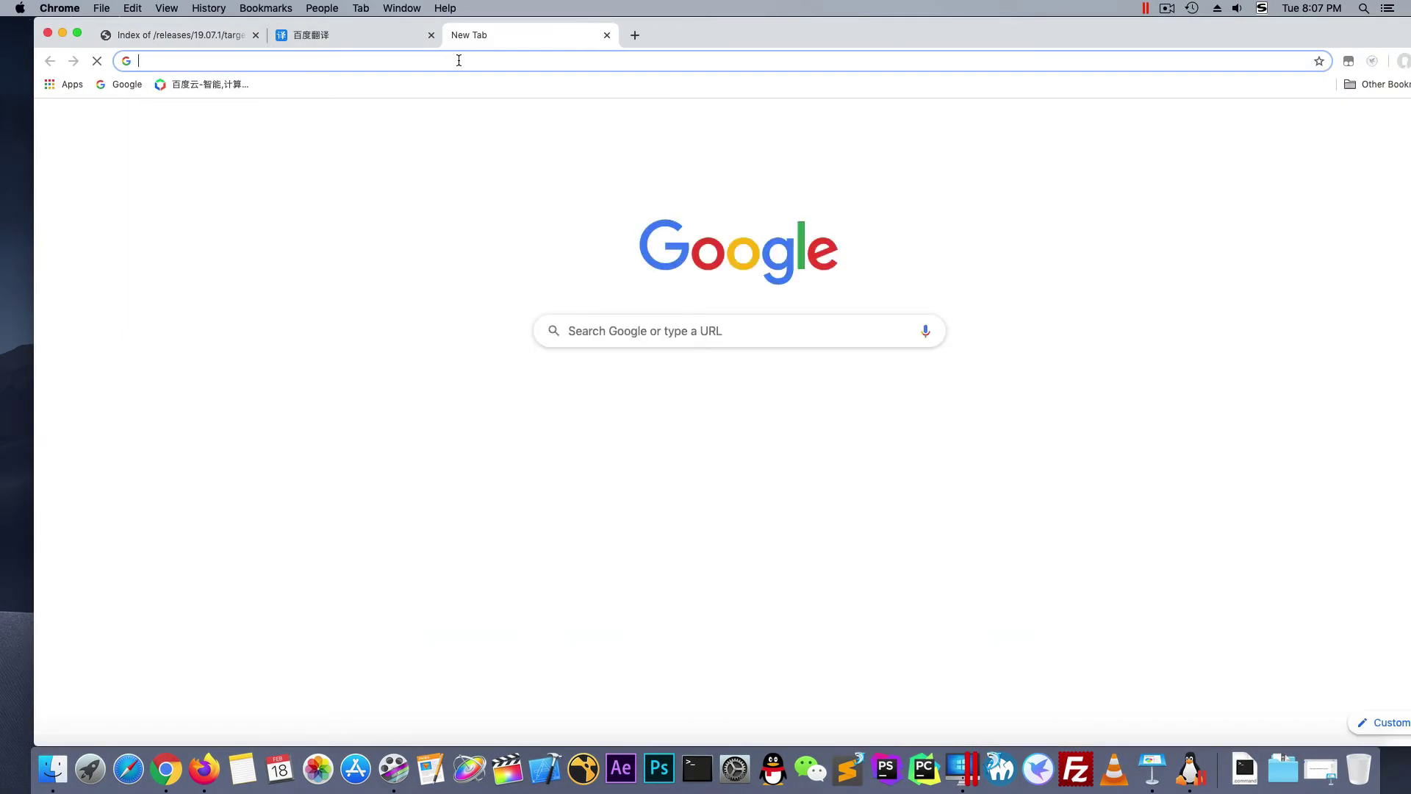
type("192.168.1.158")
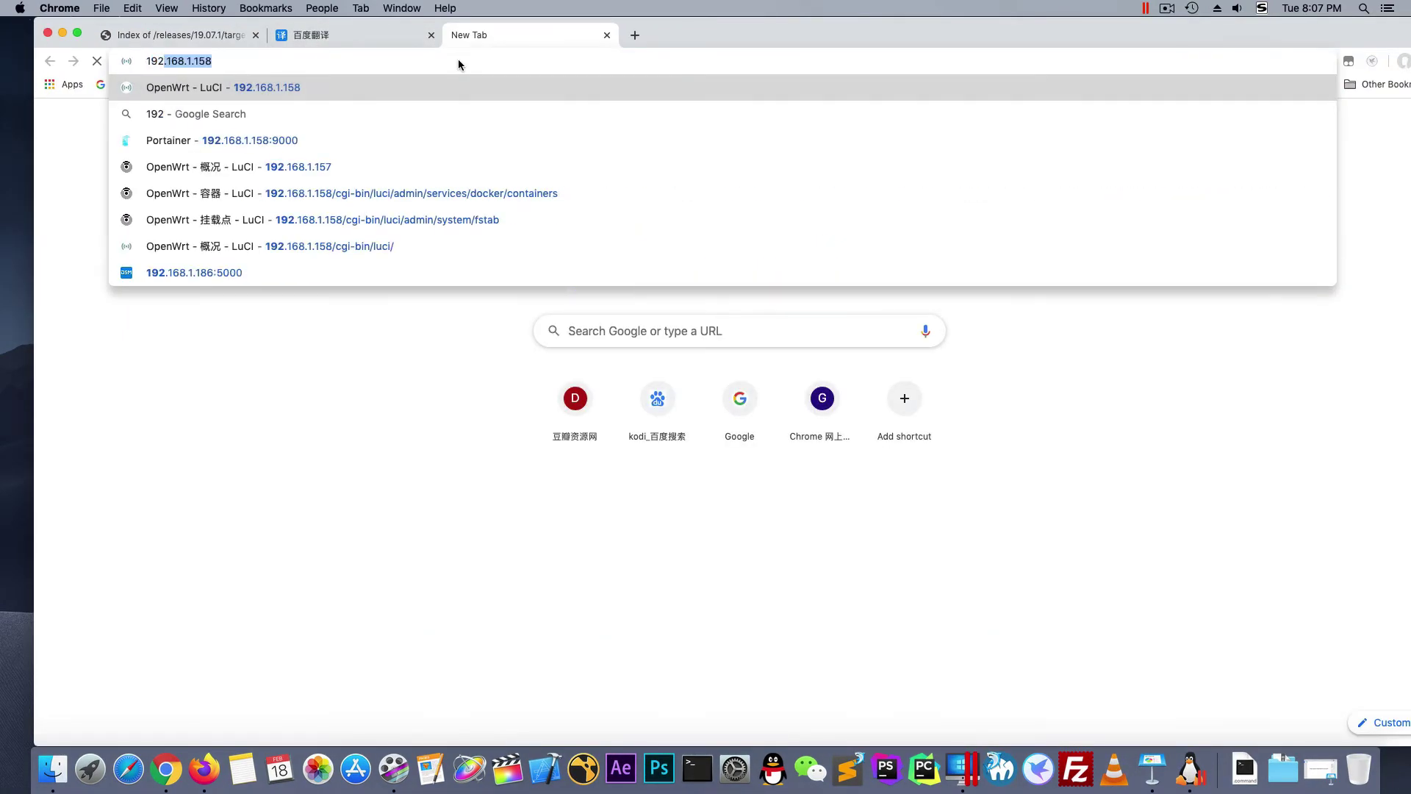
key("Right")
key("Return")
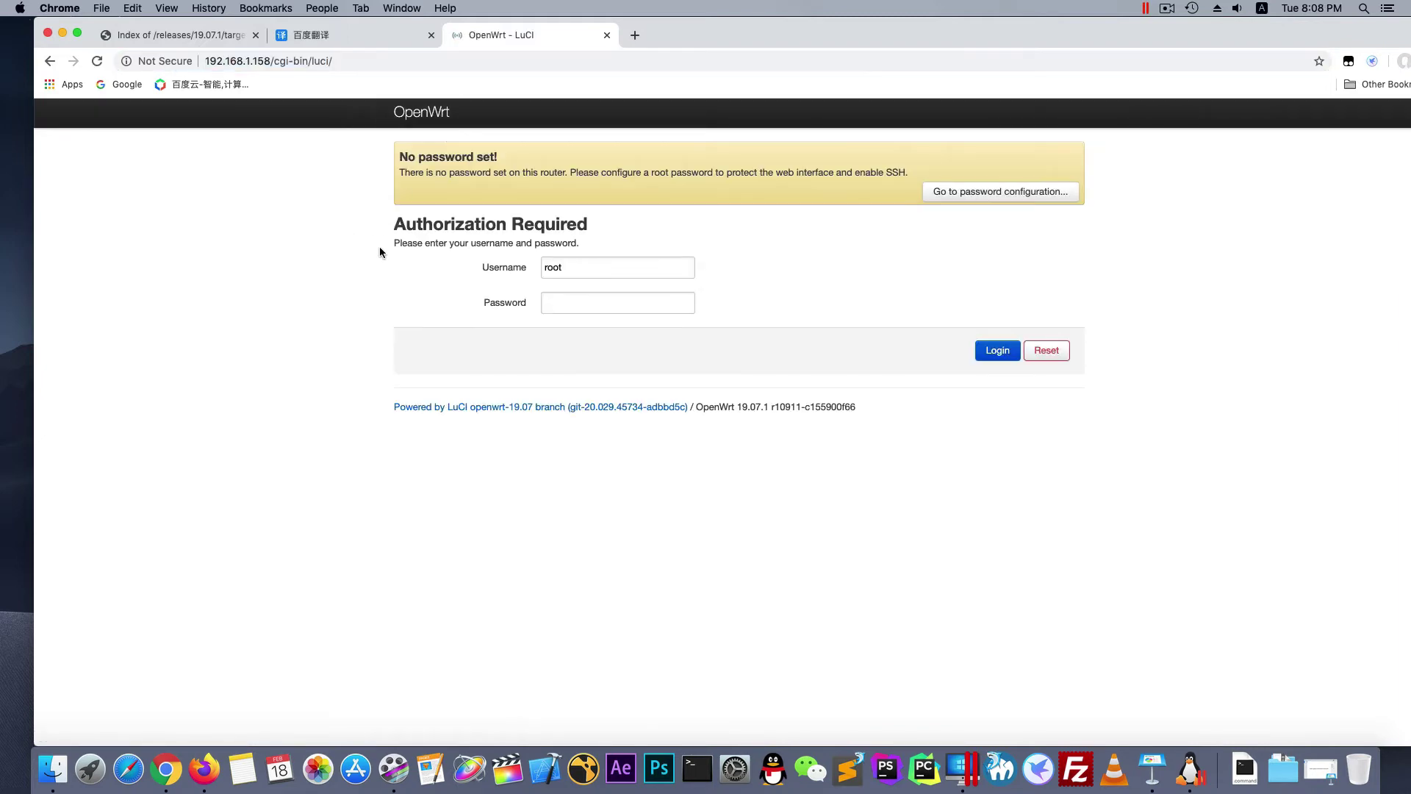
left_click(988, 352)
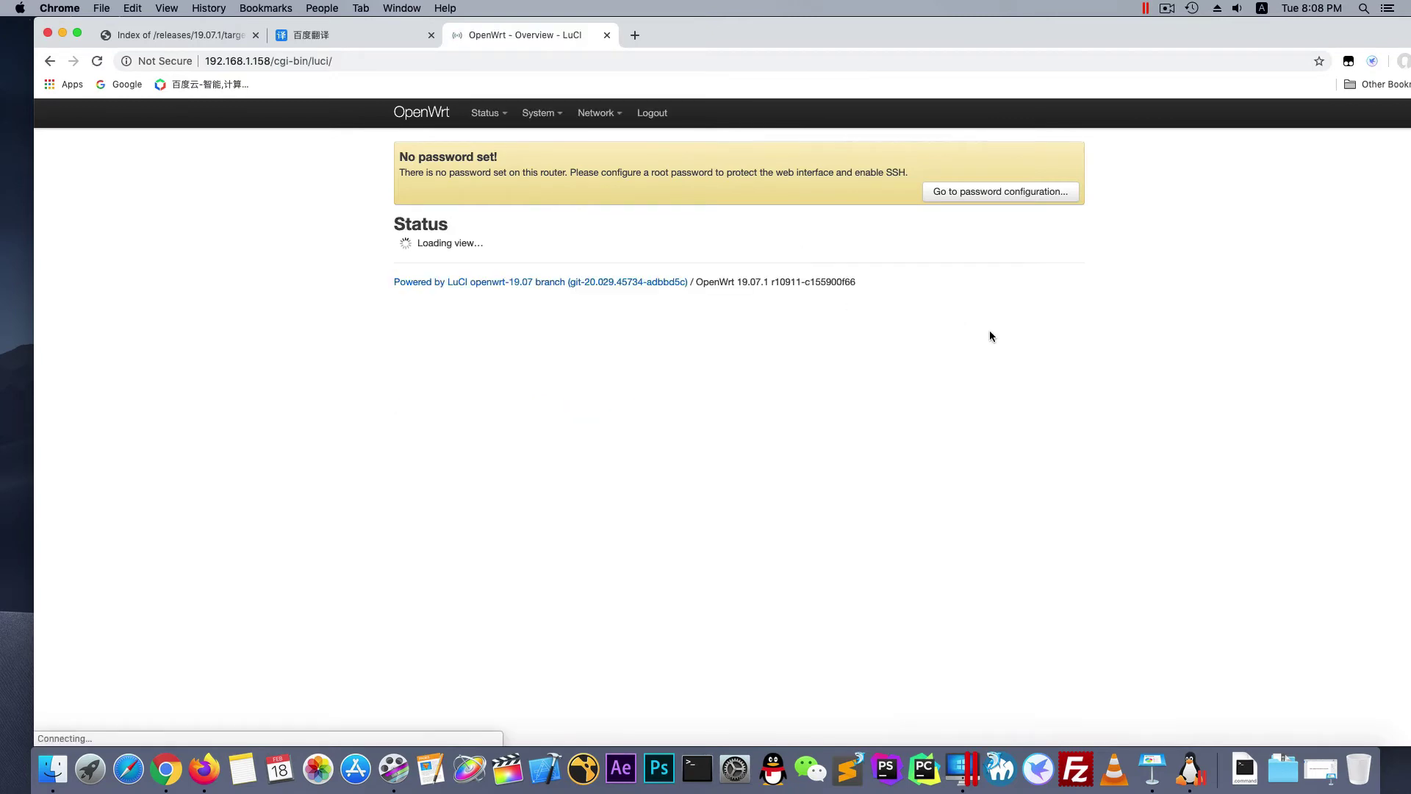
- Edit the LAN interface, setting IPv4 gateway and DNS server to 192.168.1.1
mouse_move(600, 110)
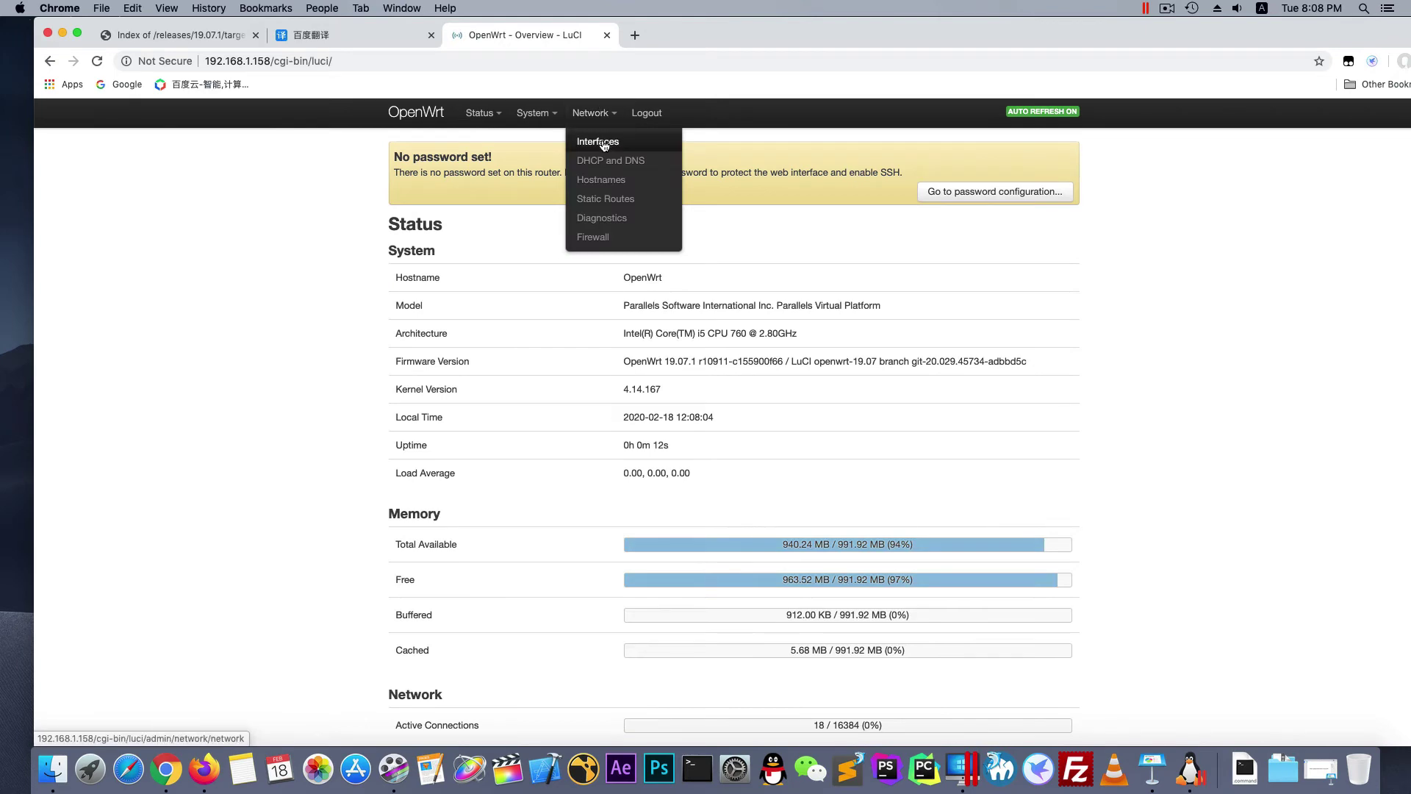
left_click(607, 143)
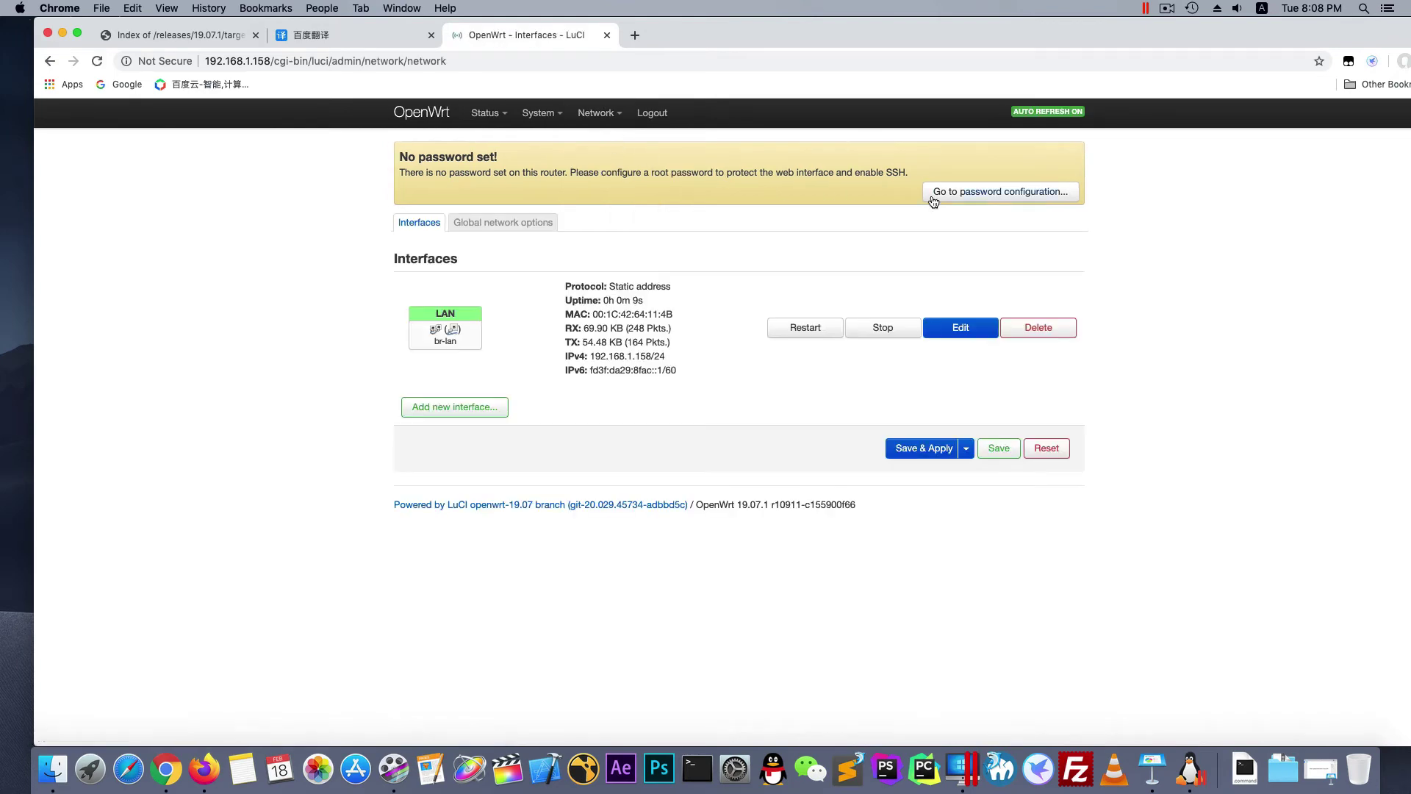
left_click(956, 329)
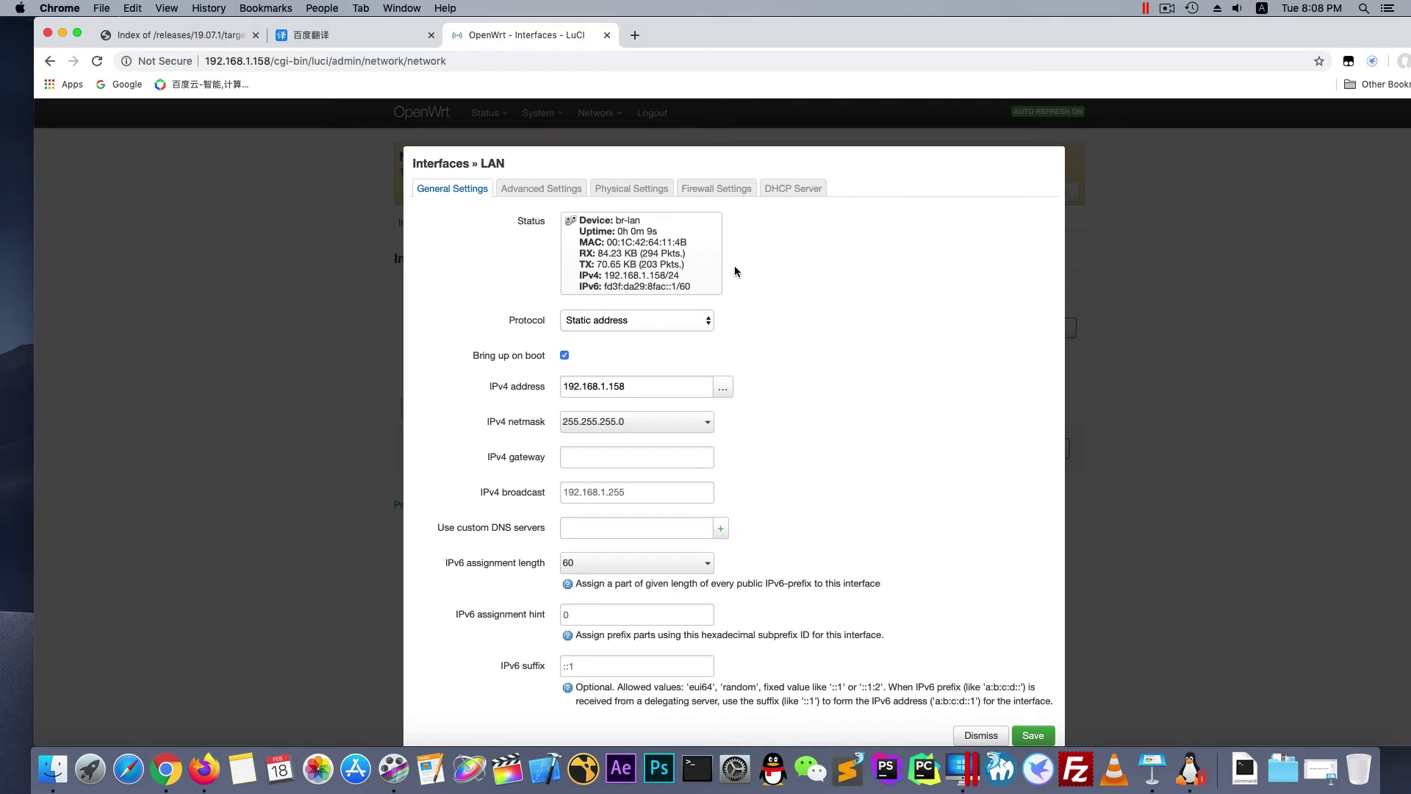
left_click(608, 463)
type("192.168.1.1")
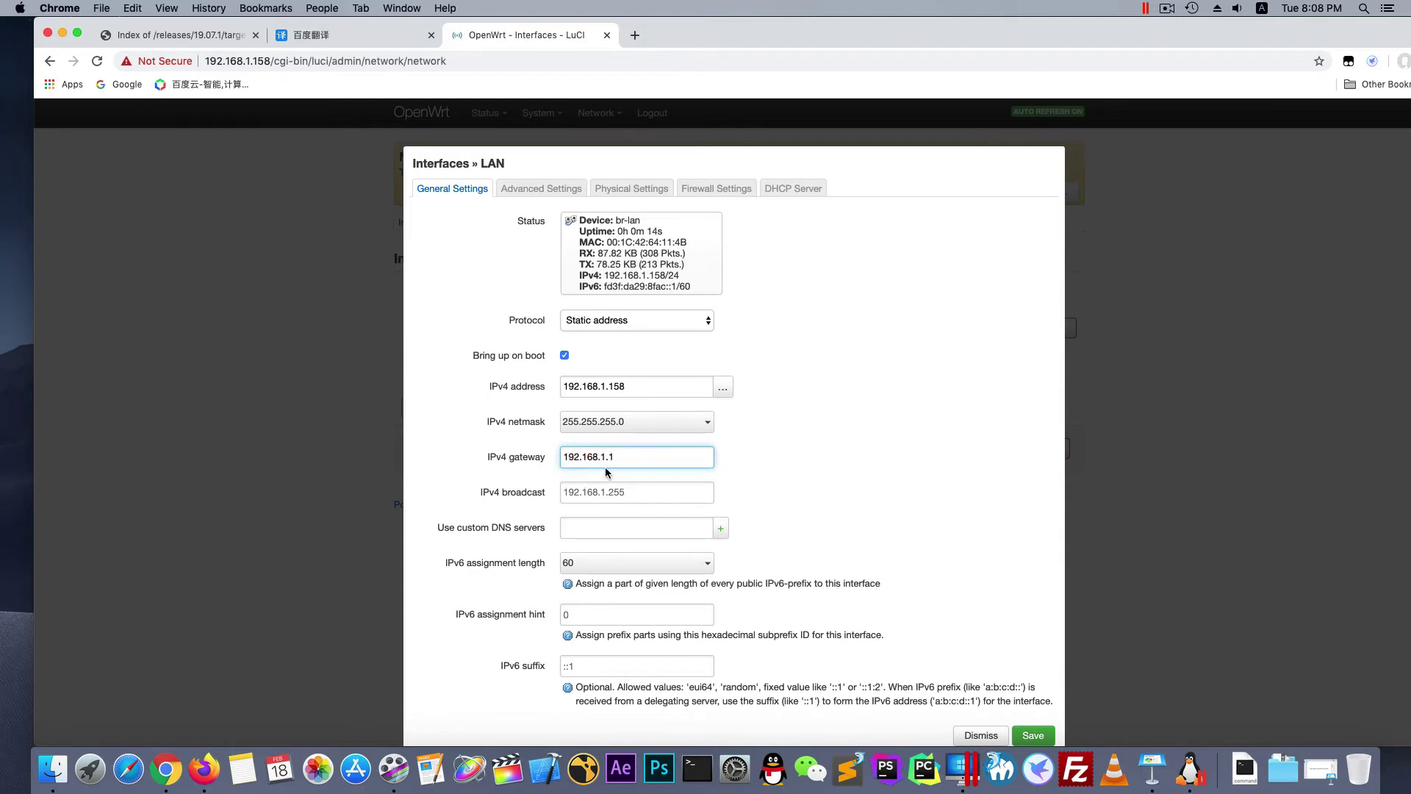
left_click(598, 522)
type("192.168.1.1")
left_click(783, 479)
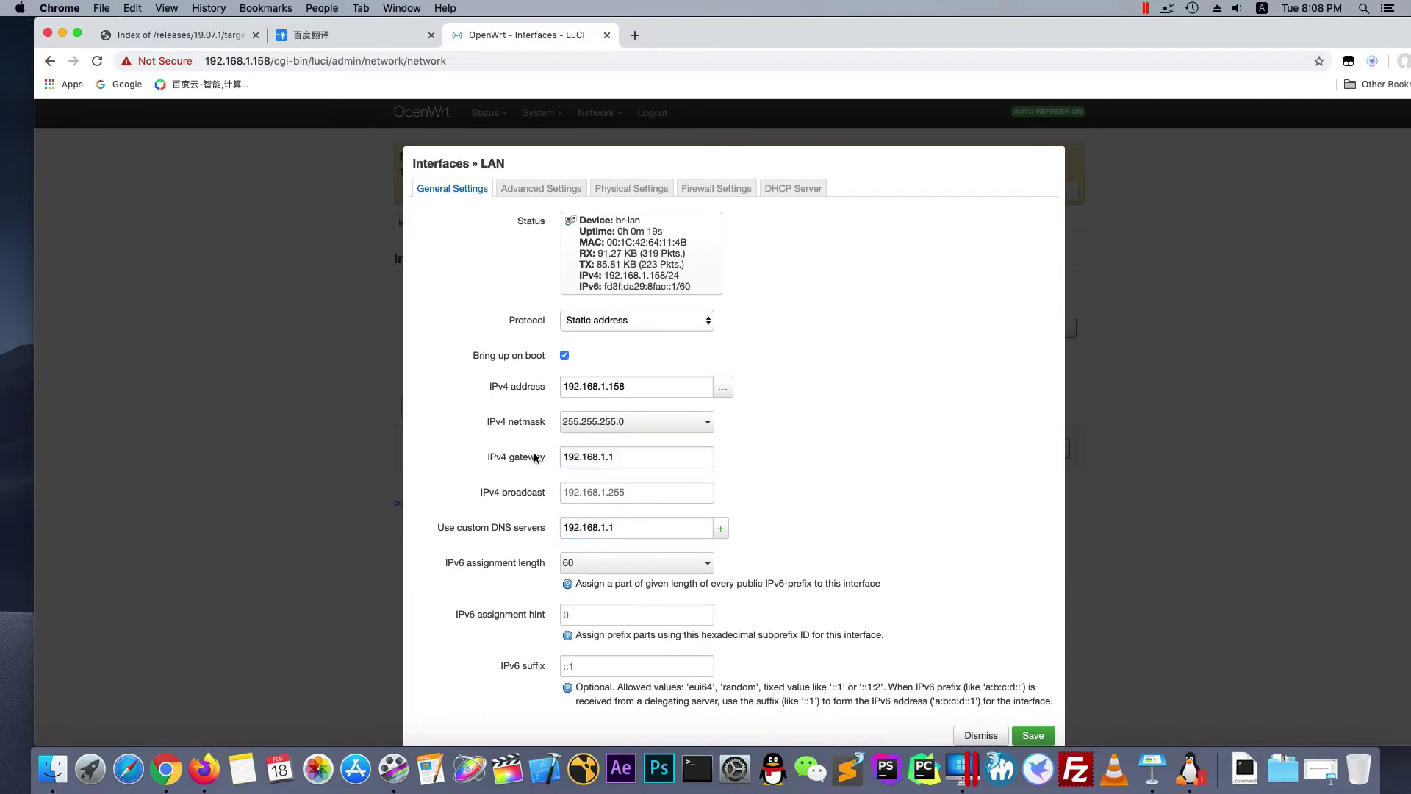
- Disable DHCP on the LAN interface, then save and apply the configuration
left_click(792, 188)
left_click(565, 255)
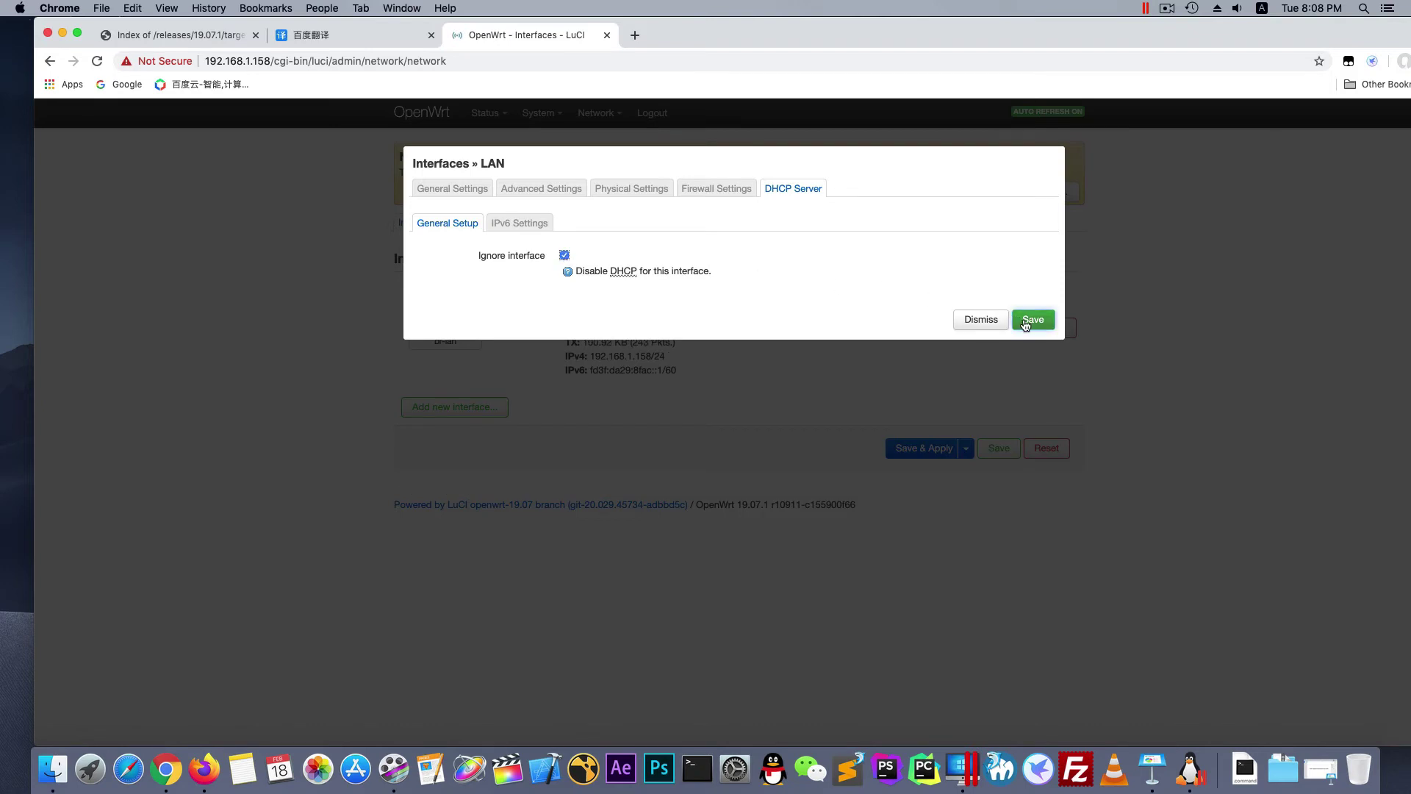
left_click(1031, 322)
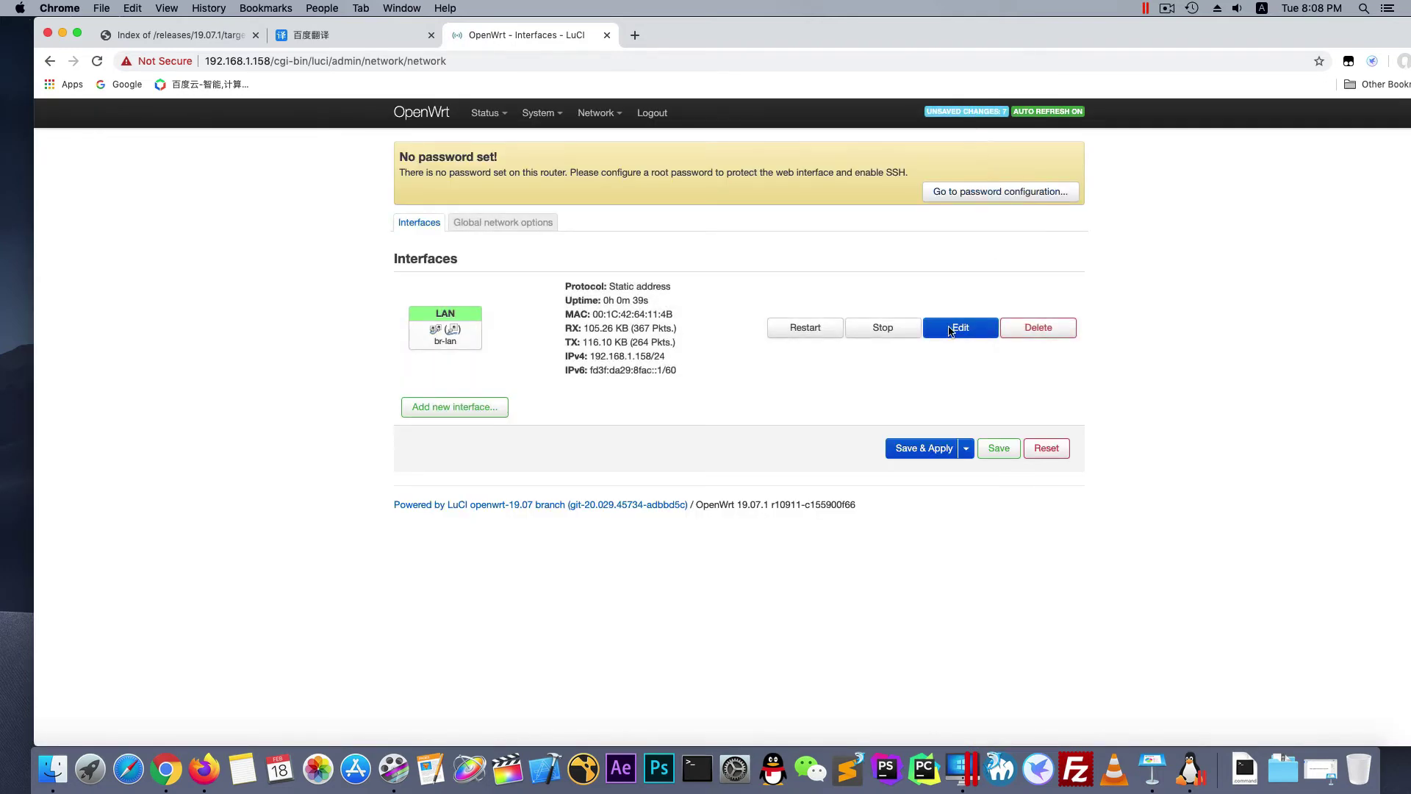
left_click(910, 449)
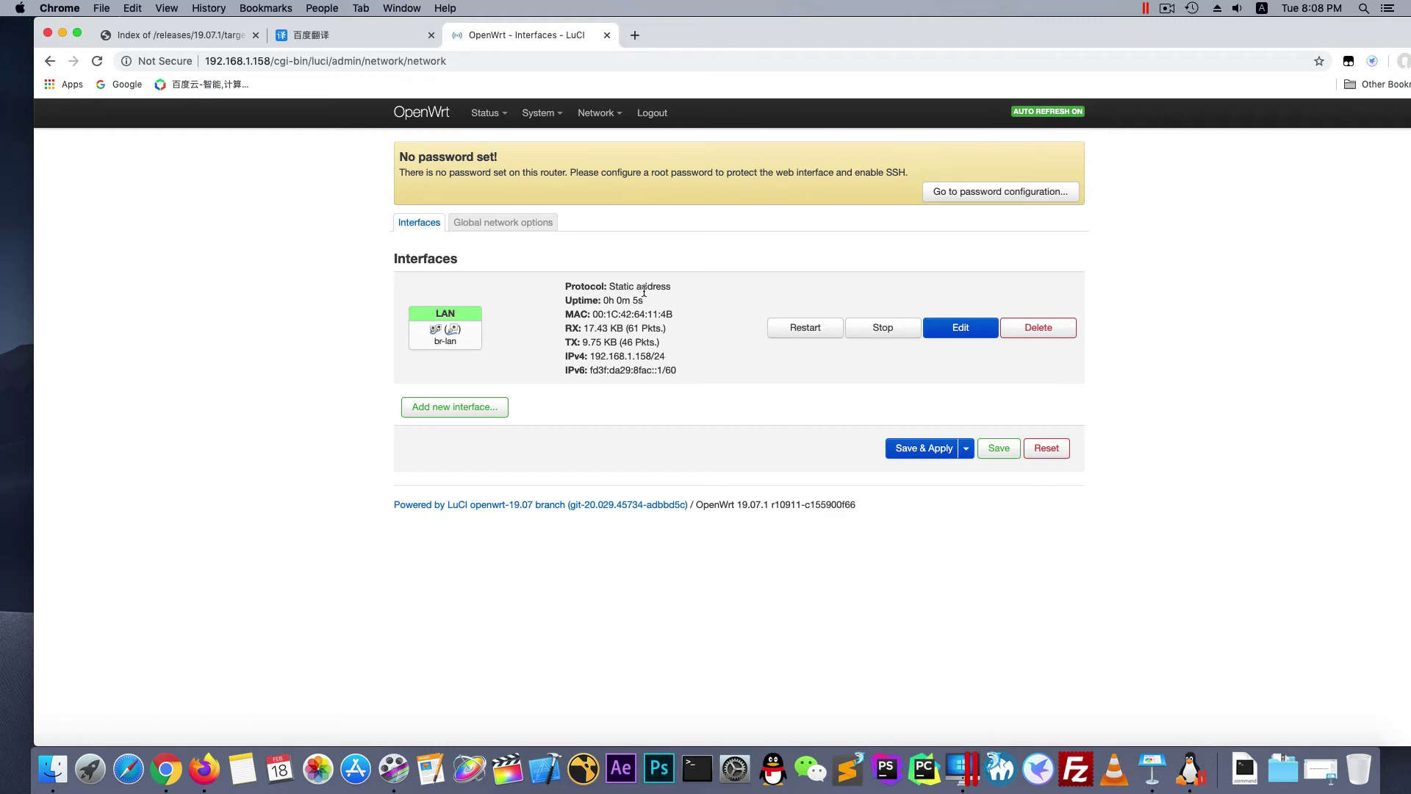
- Ping baidu.com from Network > Diagnostics and highlight the five successful replies
mouse_move(600, 112)
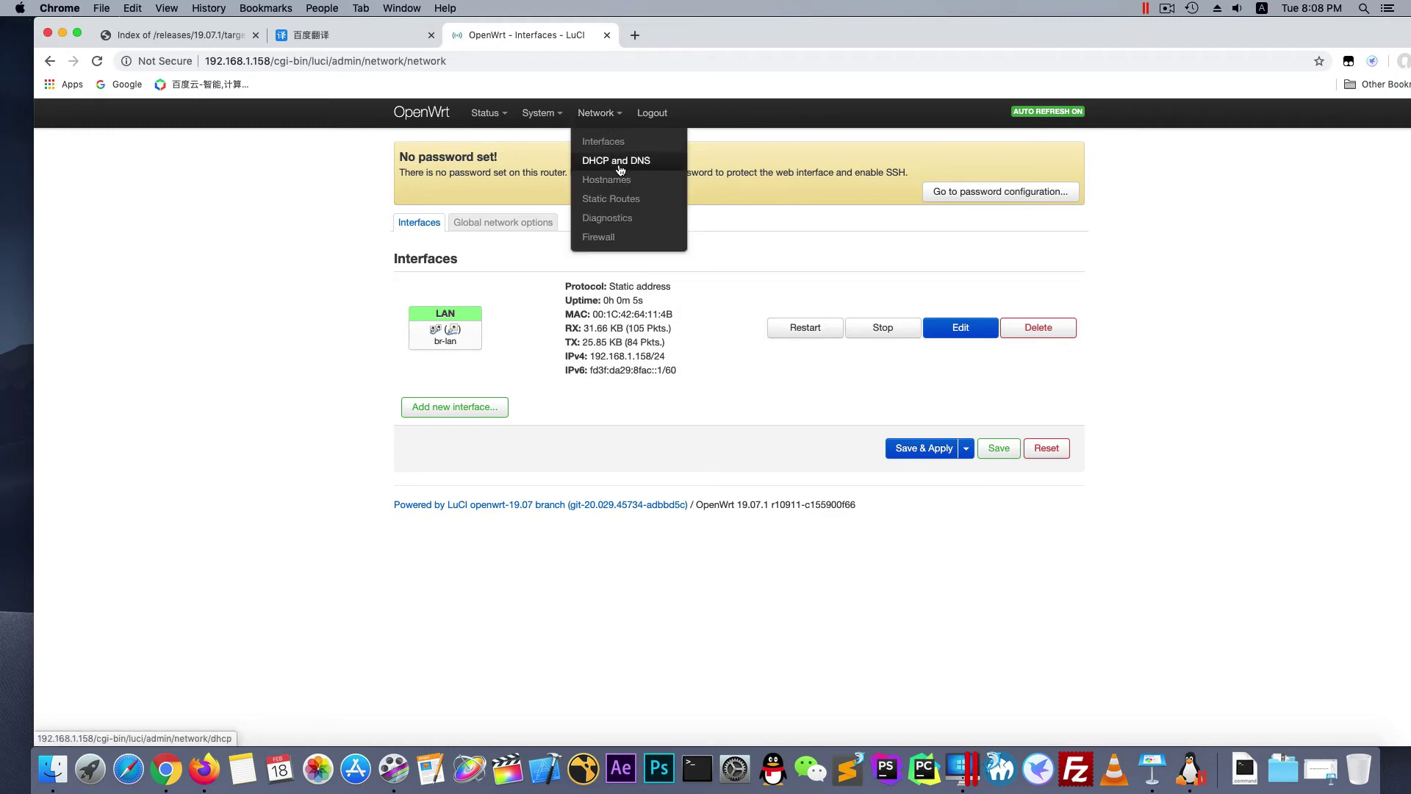
left_click(619, 219)
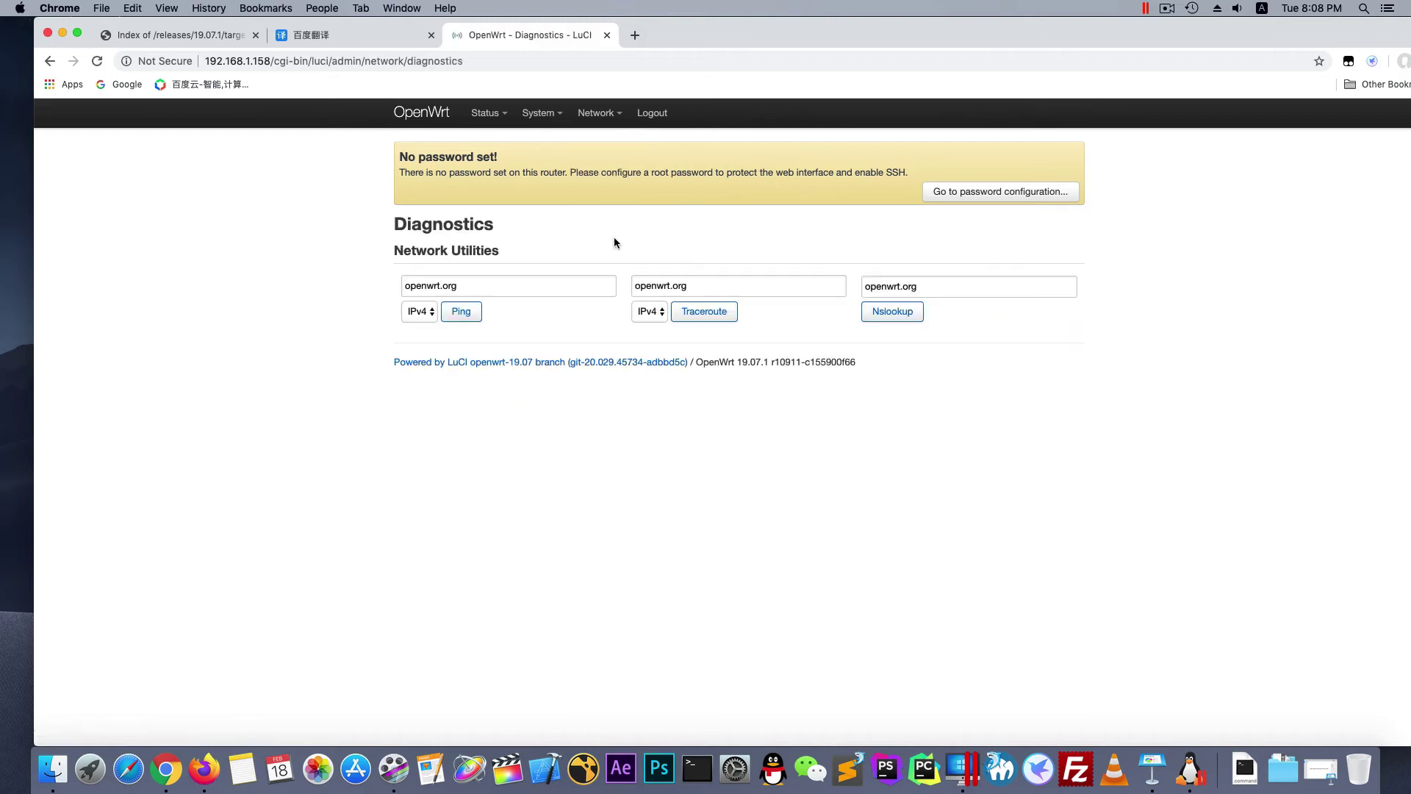
left_click(504, 286)
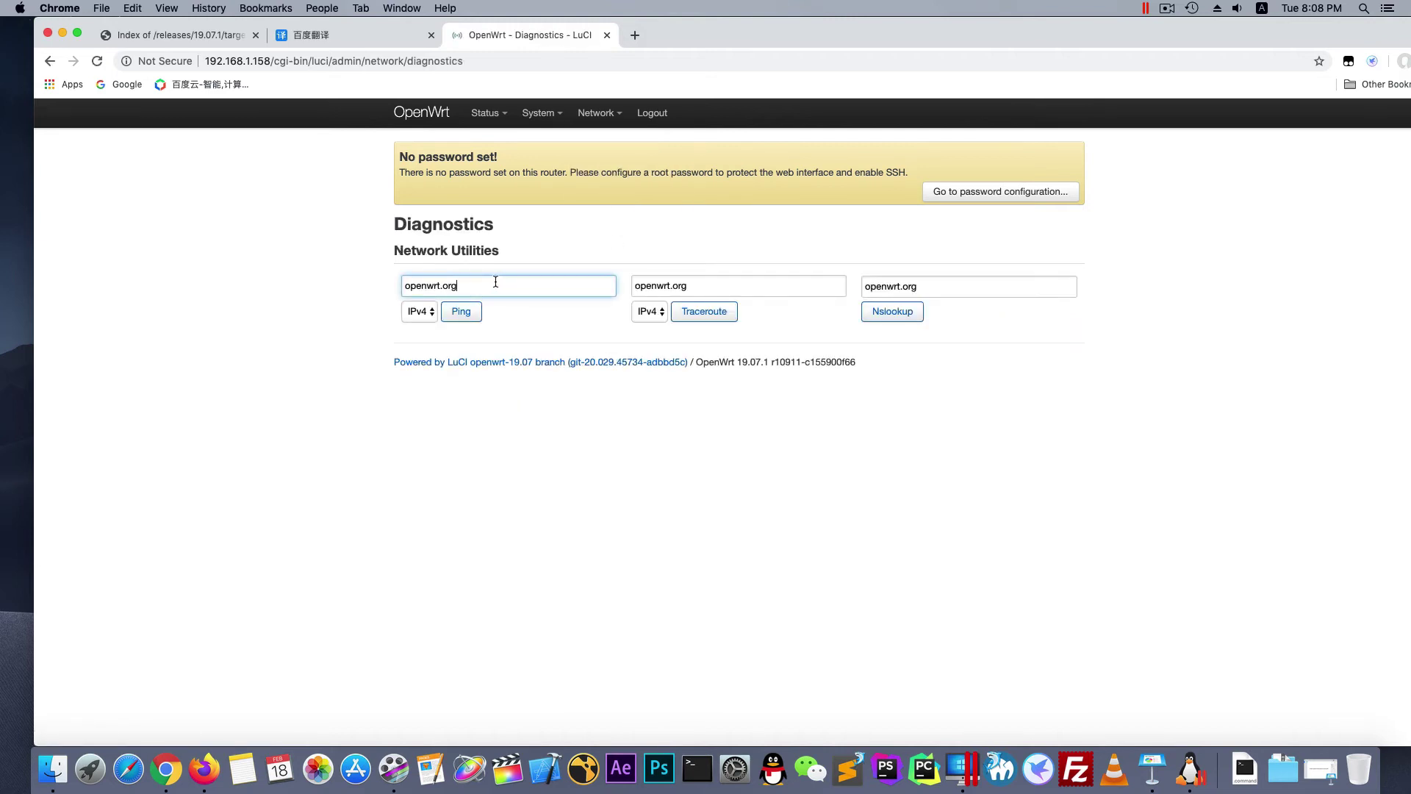
left_click_drag(493, 283, 392, 285)
type("baidu.com")
left_click(461, 312)
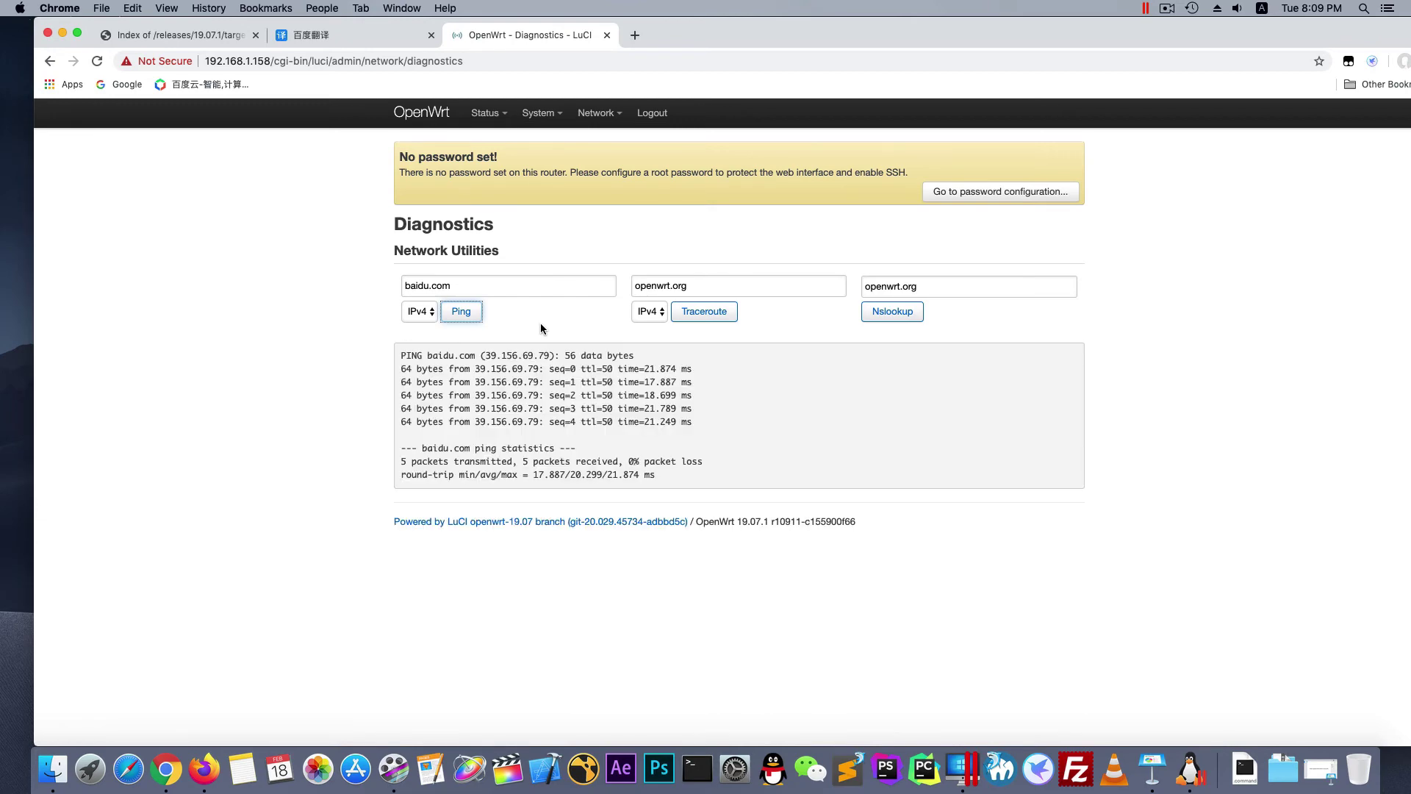
left_click_drag(401, 368, 714, 425)
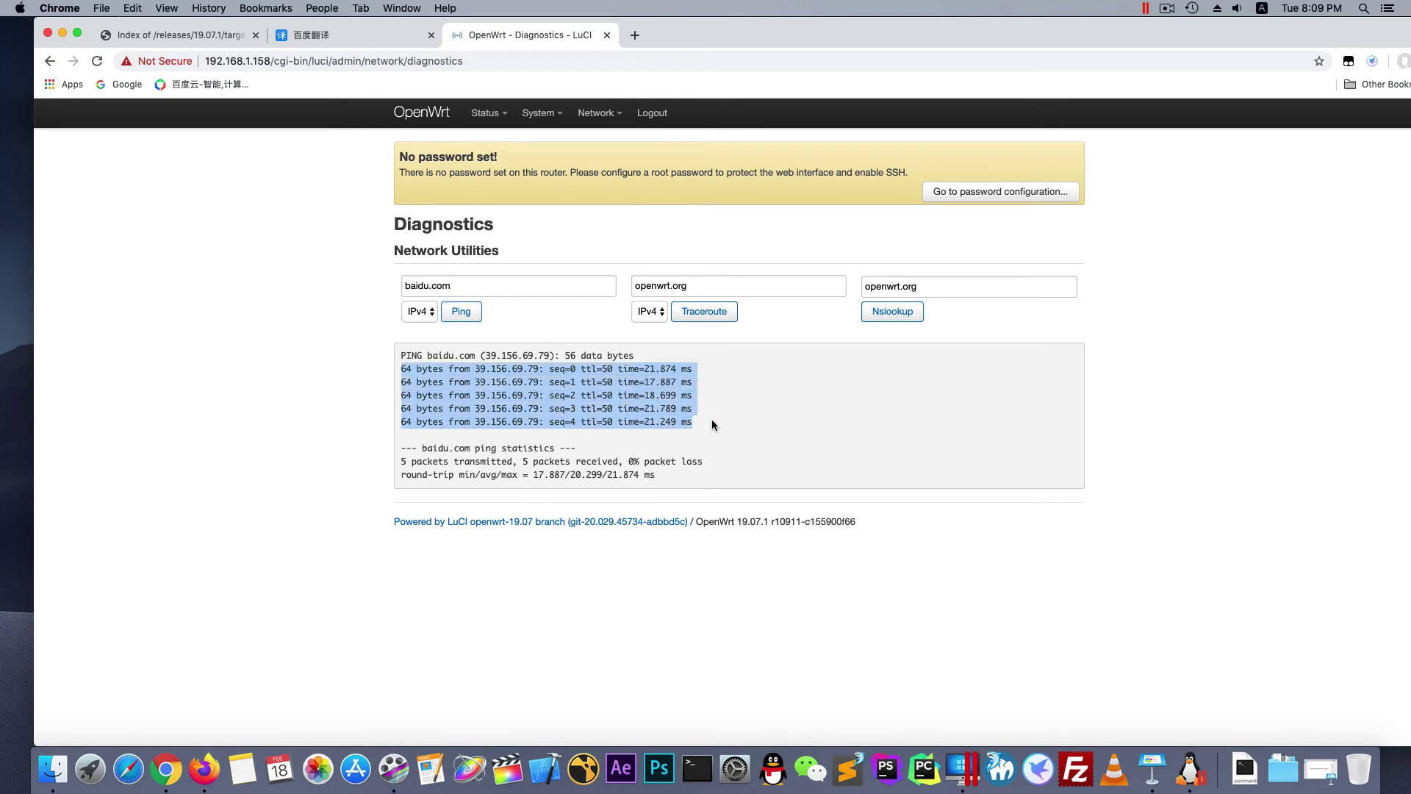
left_click(288, 256)
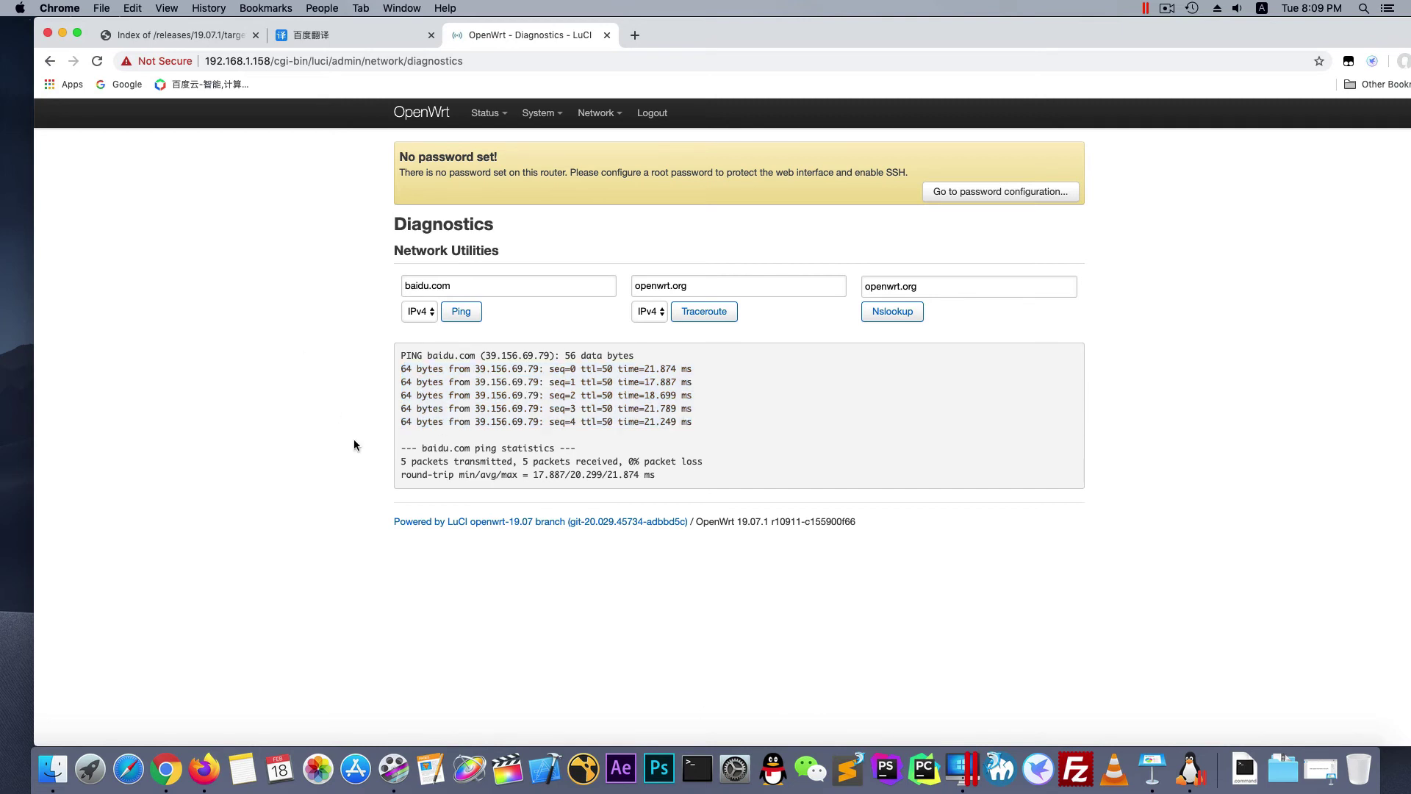
- Open System Preferences' Network pane and the Advanced settings for Ethernet
left_click(735, 768)
left_click(556, 304)
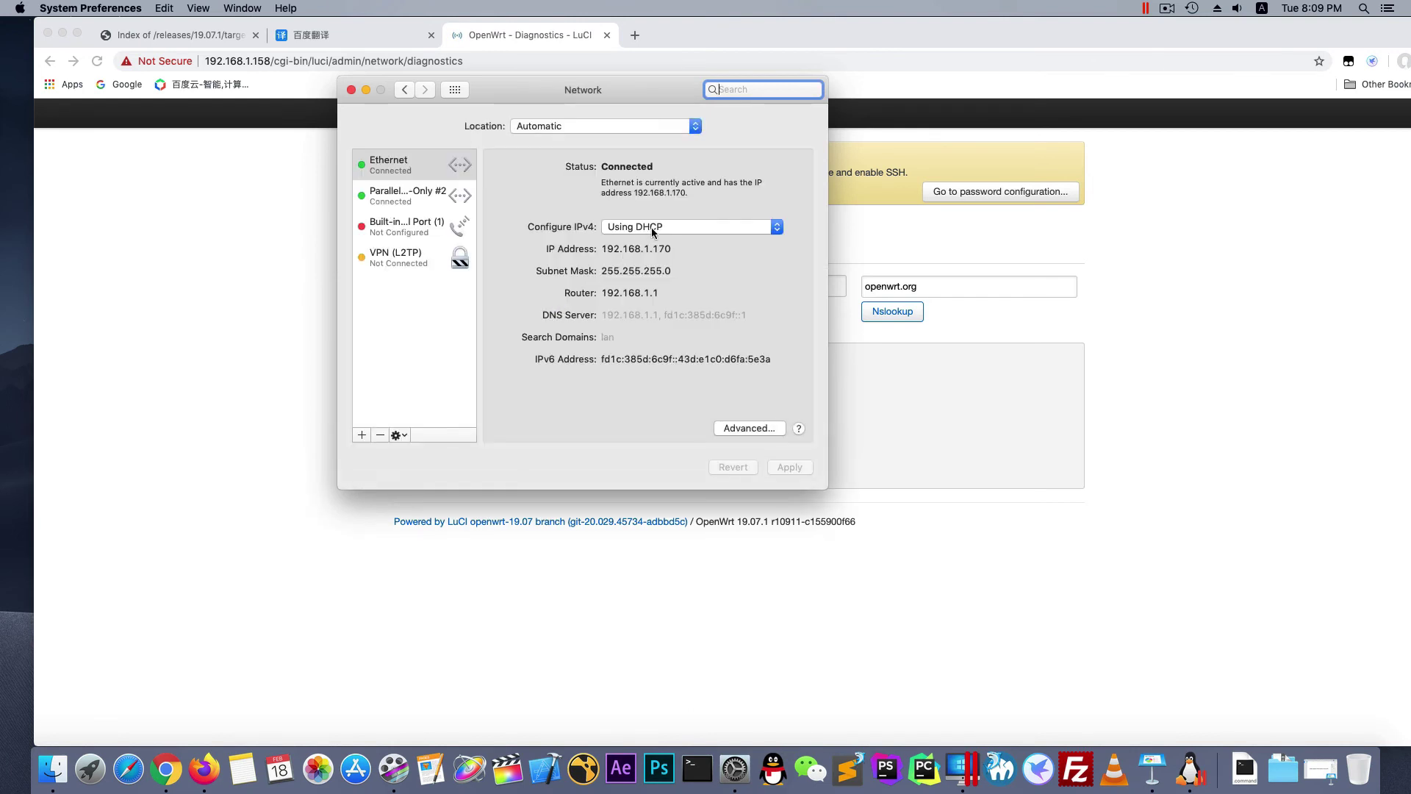
left_click(651, 227)
left_click(685, 409)
left_click(731, 429)
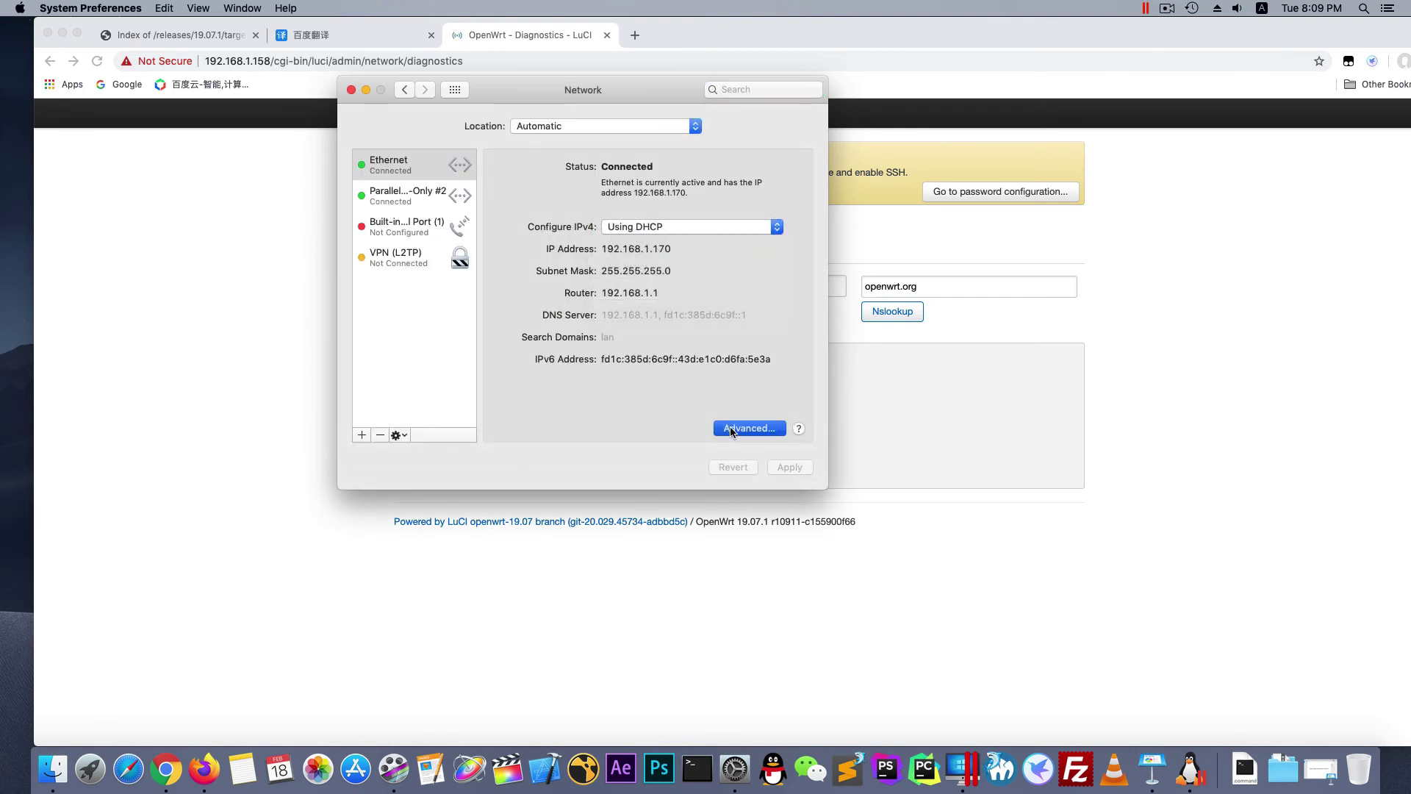
- Set IPv4 to Manually with address 192.168.1.170 and router 192.168.1.158
left_click(537, 183)
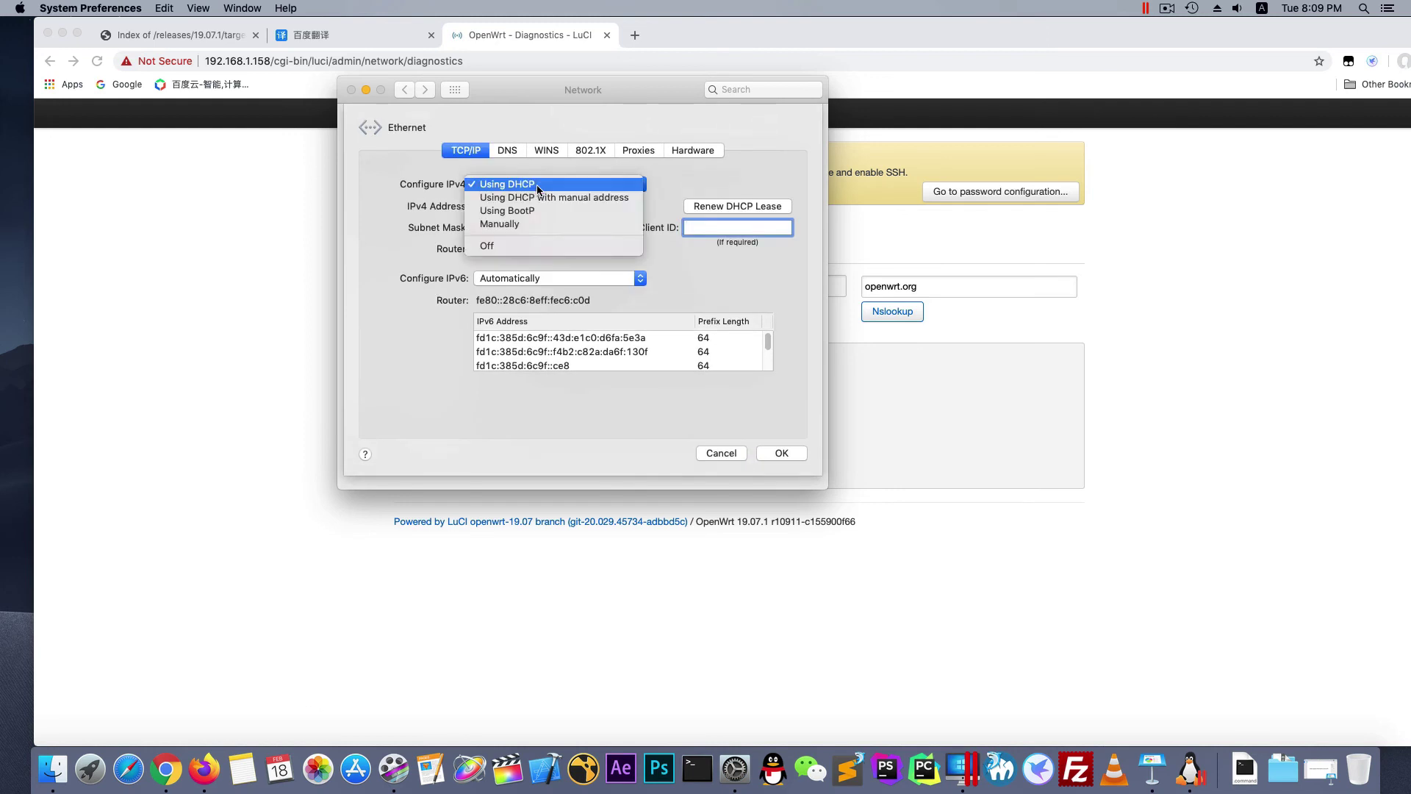
left_click(526, 224)
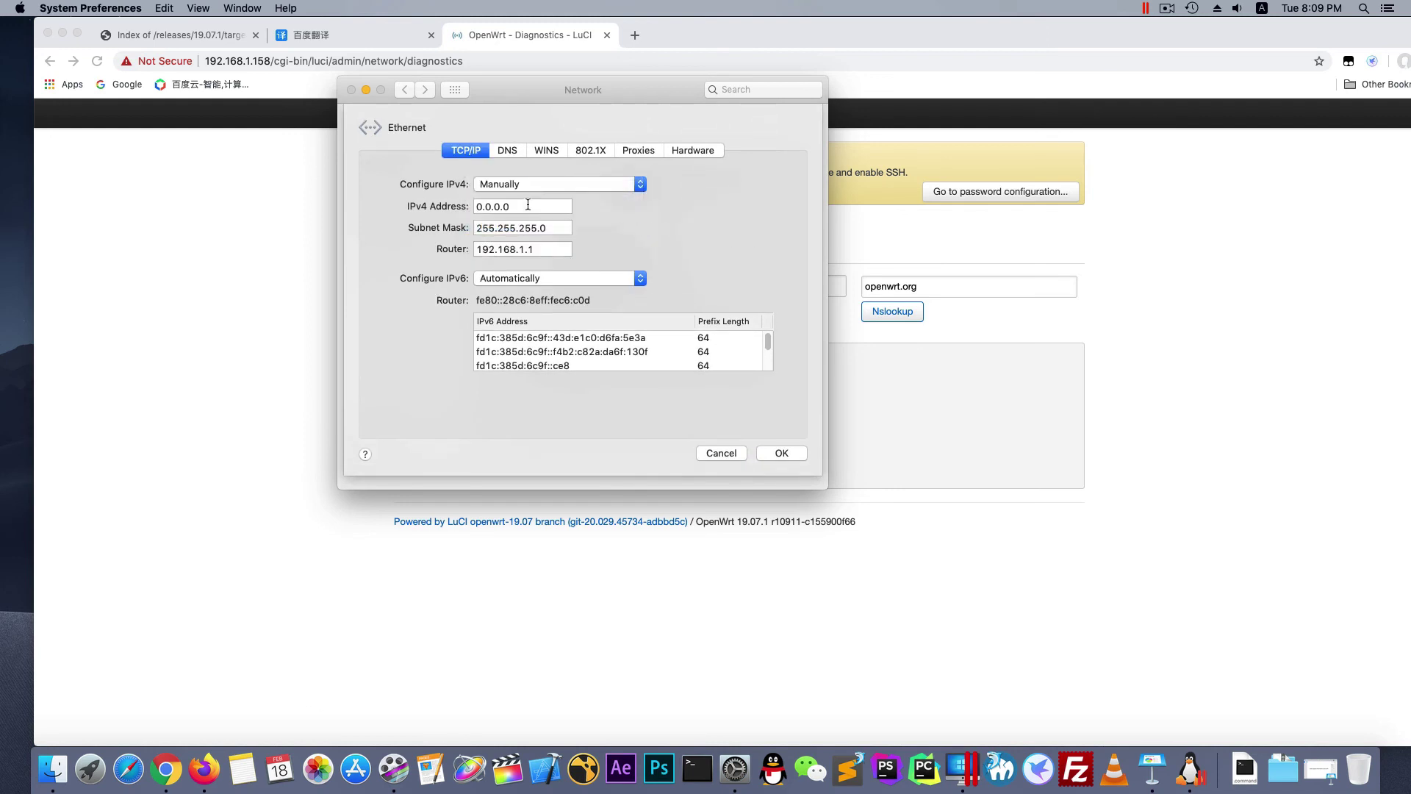
type("192.1")
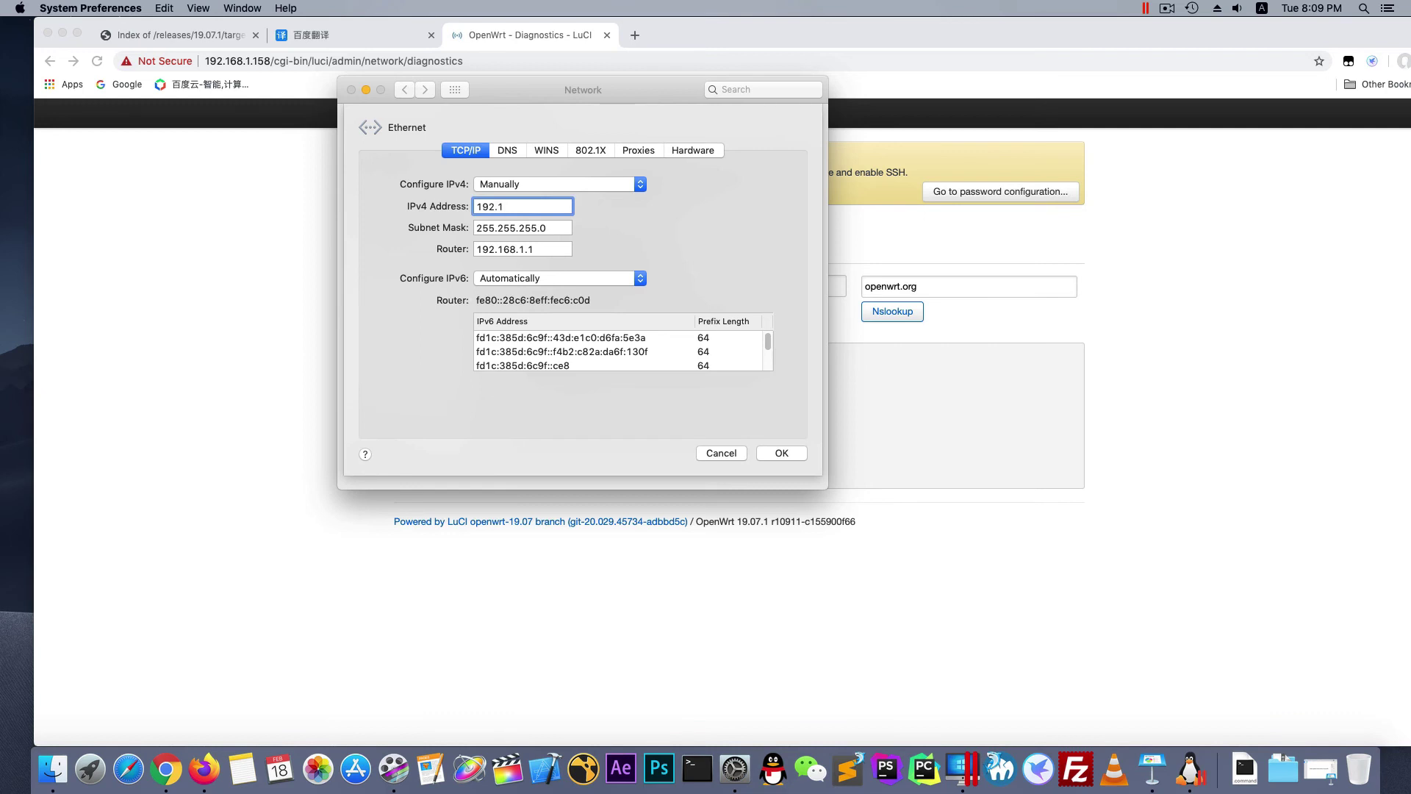
type("68.1.170")
left_click(542, 249)
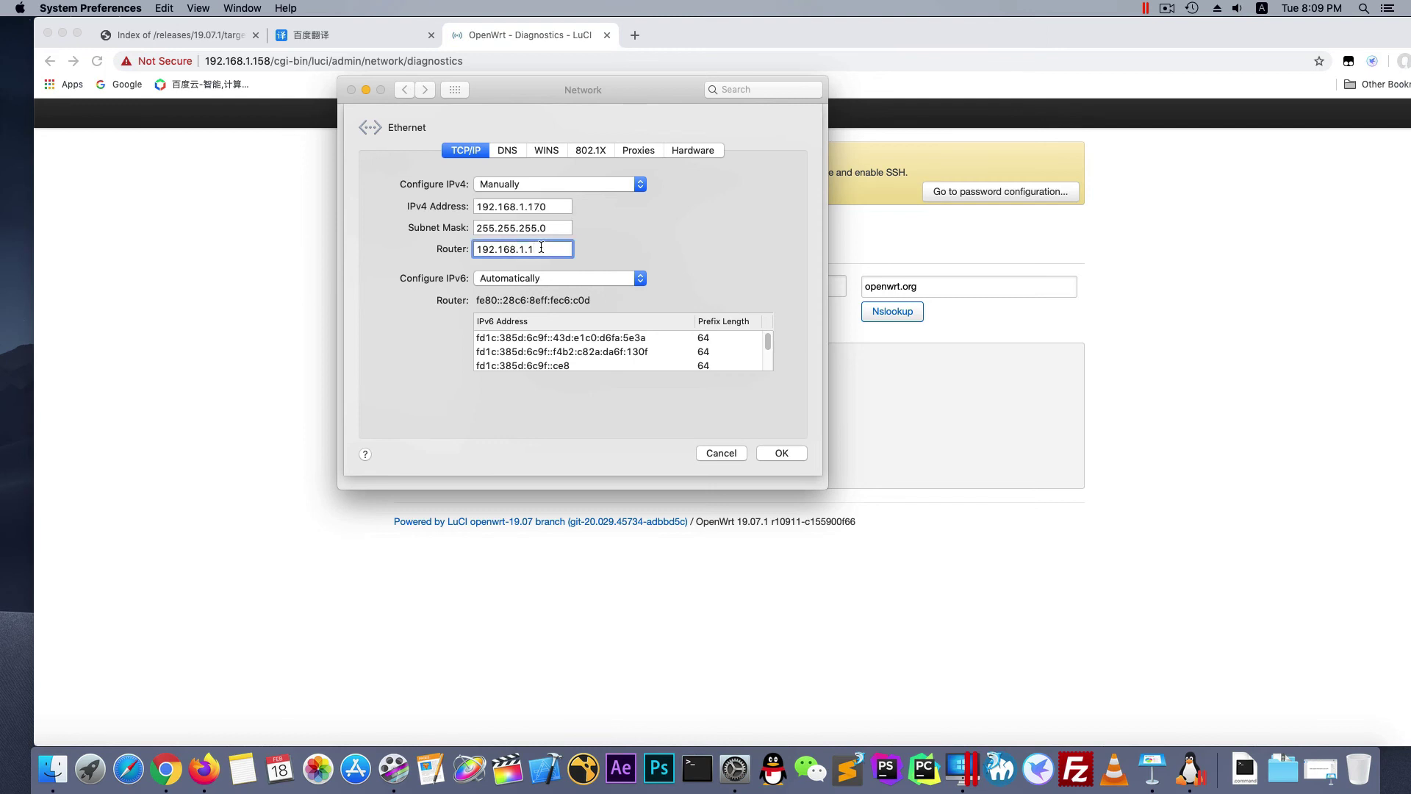
type("58")
- Add DNS server 192.168.1.158, confirm and apply the Ethernet settings
left_click(513, 155)
left_click(383, 414)
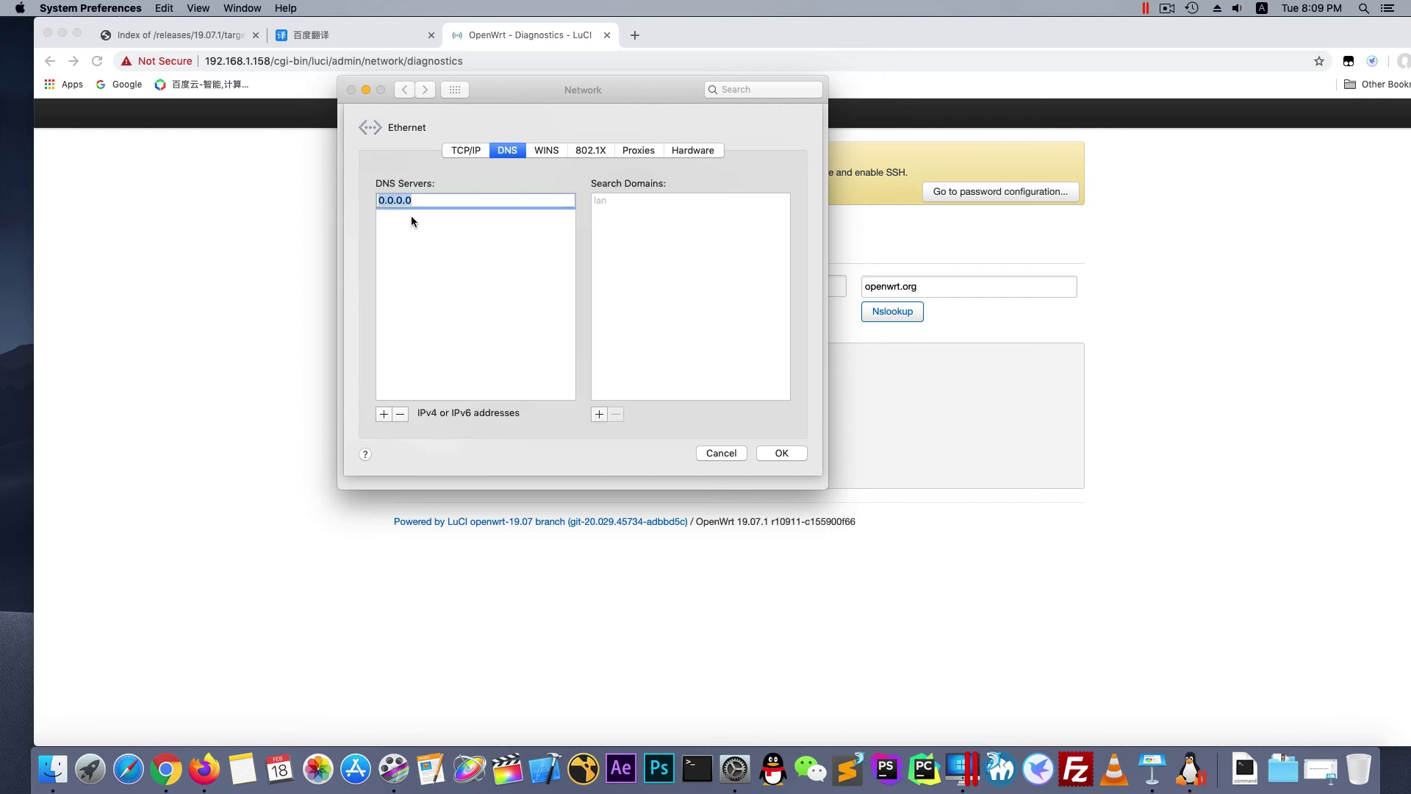
type("192.168.1.158")
left_click(771, 453)
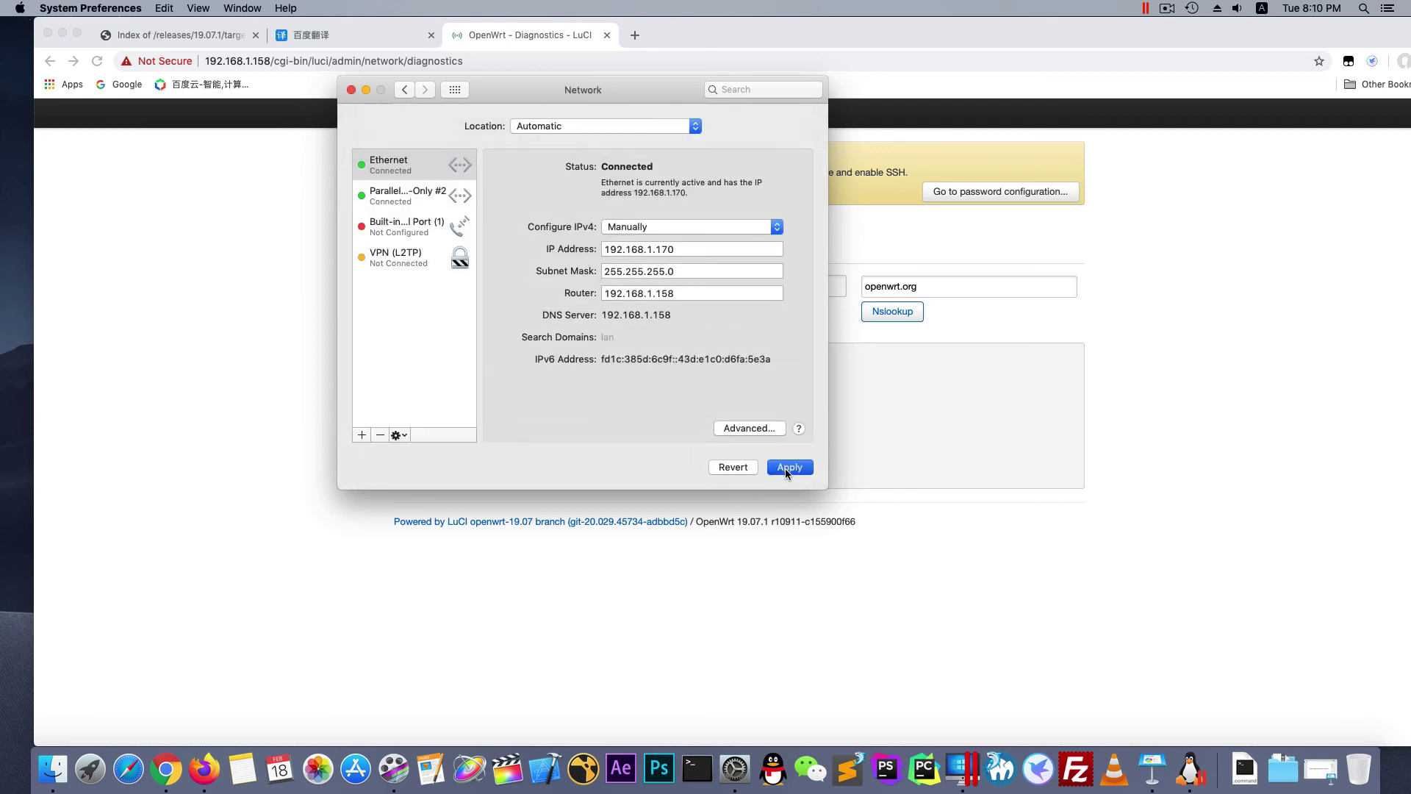
left_click(783, 468)
left_click(198, 250)
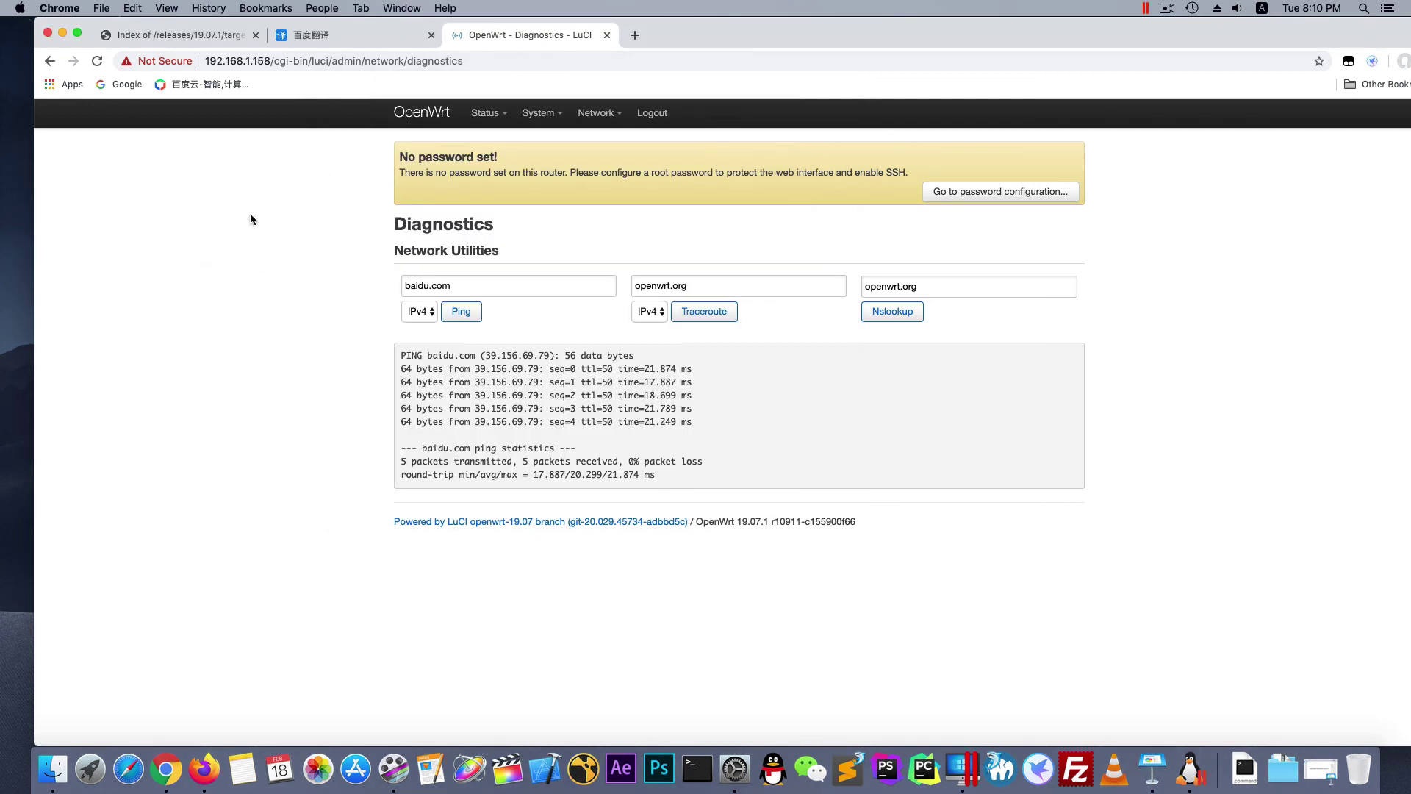
- Load baidu.com in a new Chrome tab, then go back to the OpenWrt Diagnostics tab
left_click(635, 34)
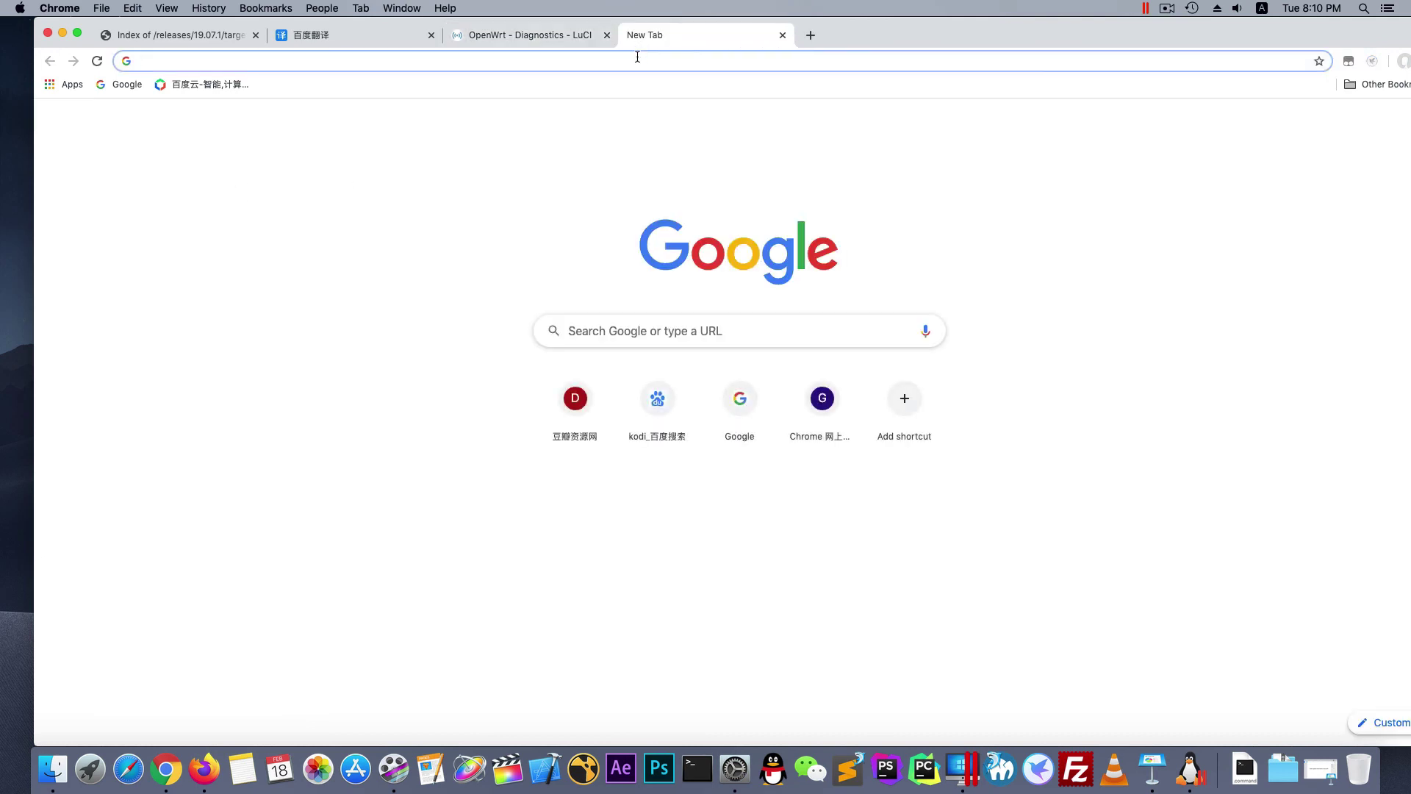
type("baidu.com")
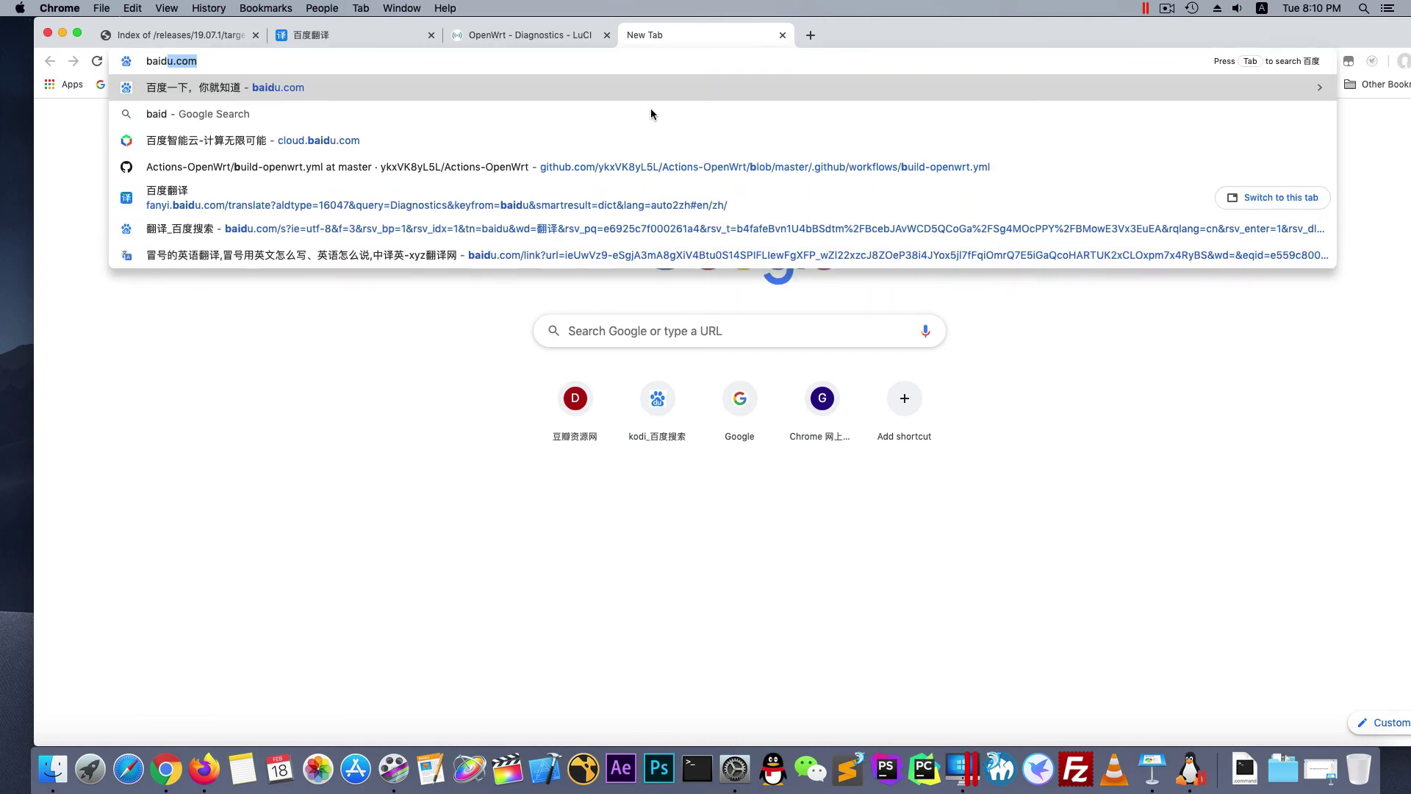
key("Return")
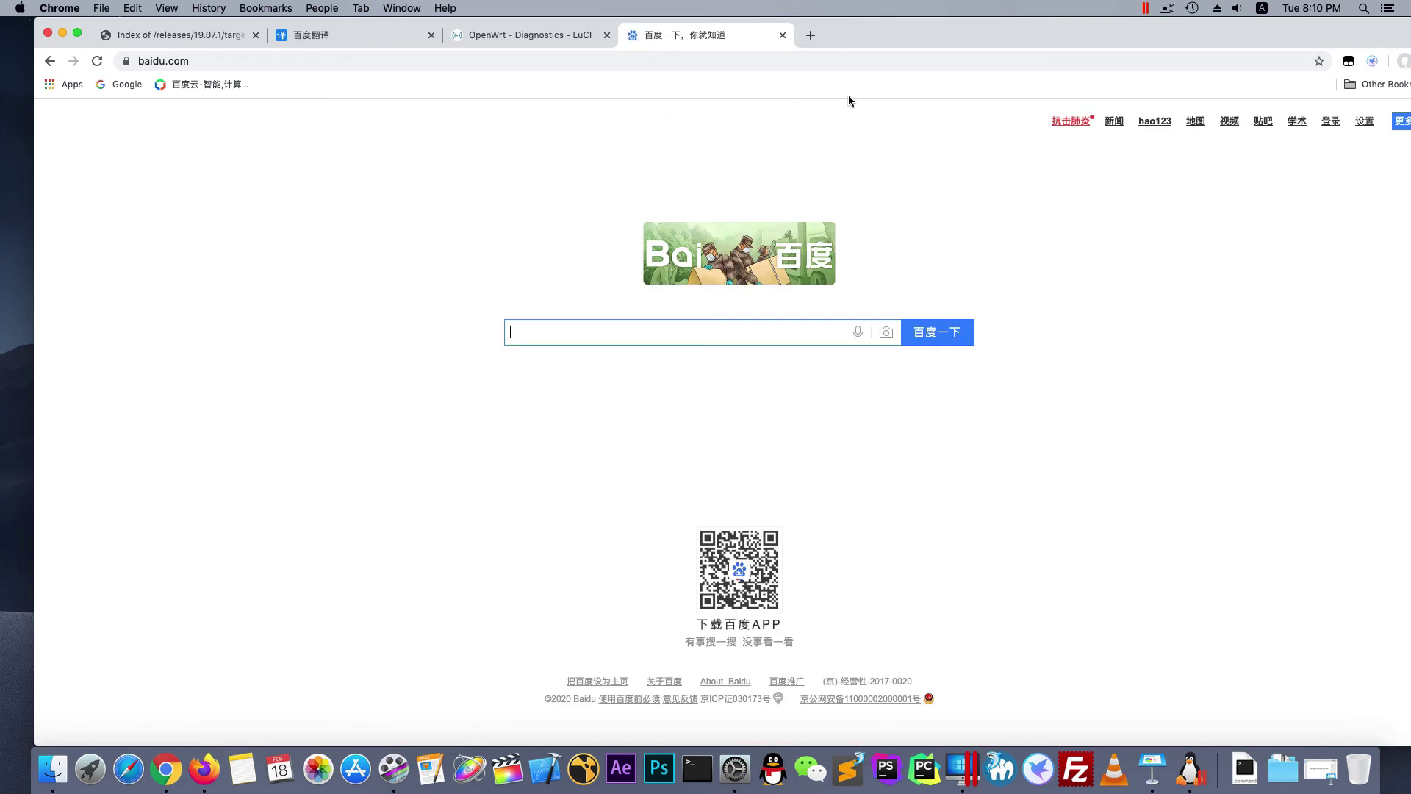
left_click_drag(905, 37, 902, 37)
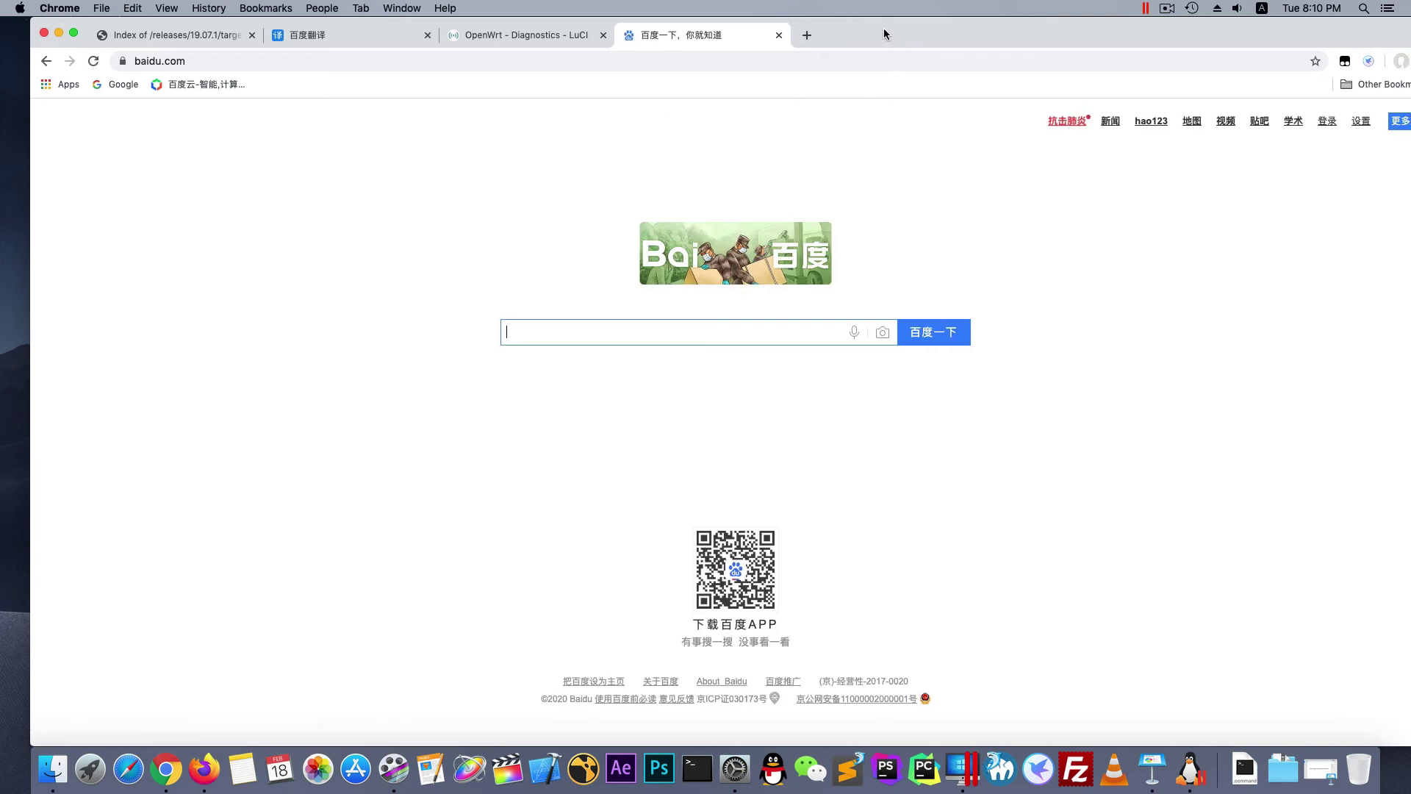
left_click(534, 34)
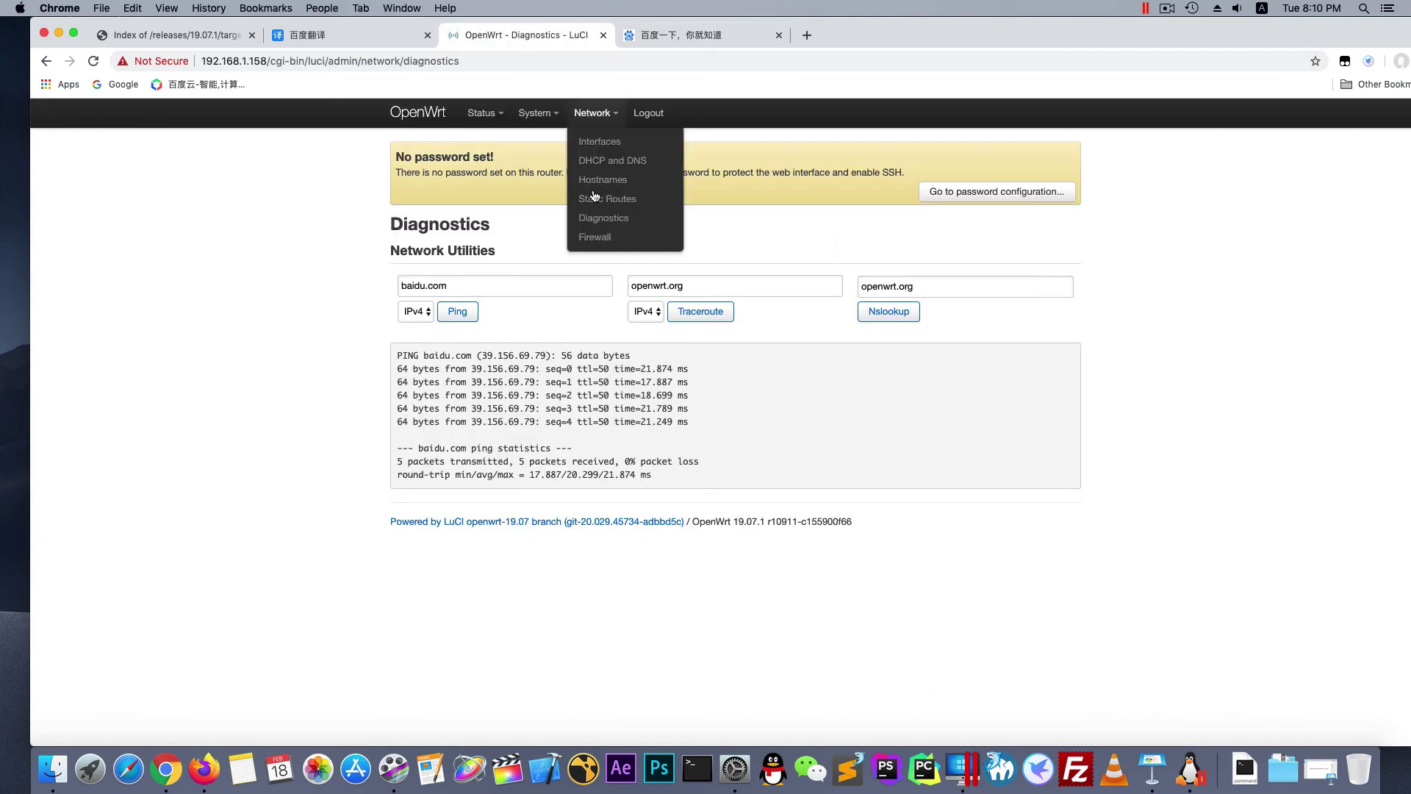